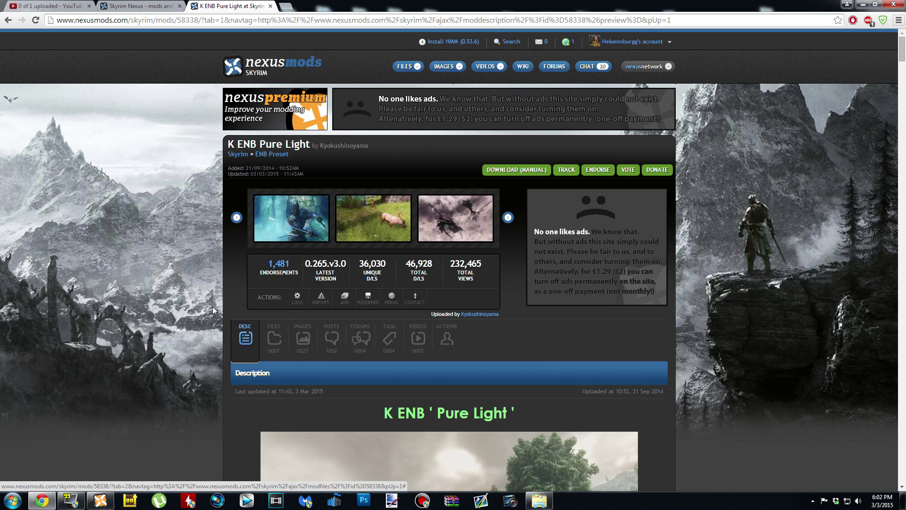
# Scroll the K ENB Pure Light description down to the 'Please download the ENB 0.265 binary first' note
pyautogui.scroll(-3, 182, 359)
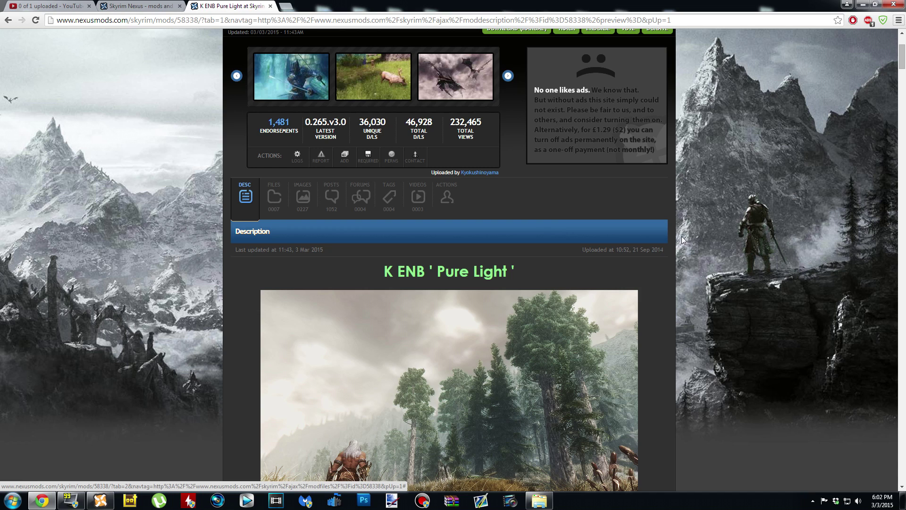
pyautogui.scroll(3, 378, 274)
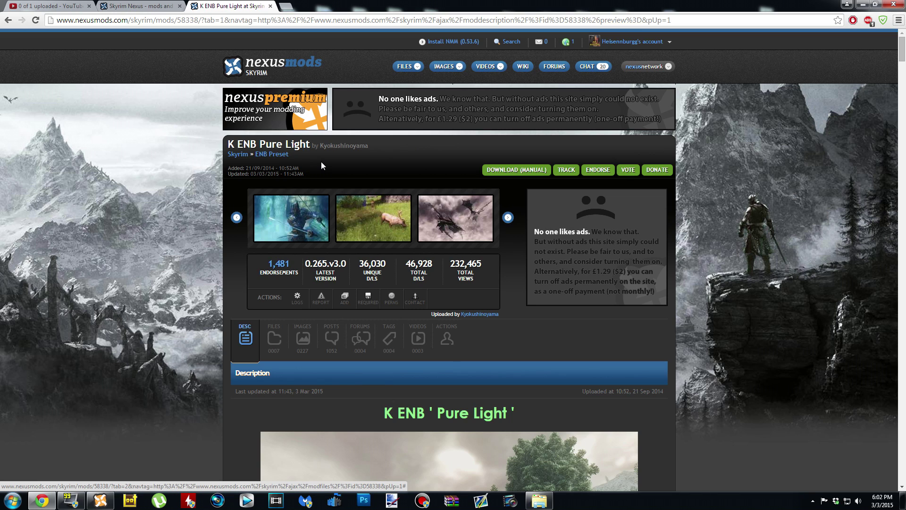
pyautogui.moveTo(225, 146); pyautogui.dragTo(325, 146)
pyautogui.click(330, 145)
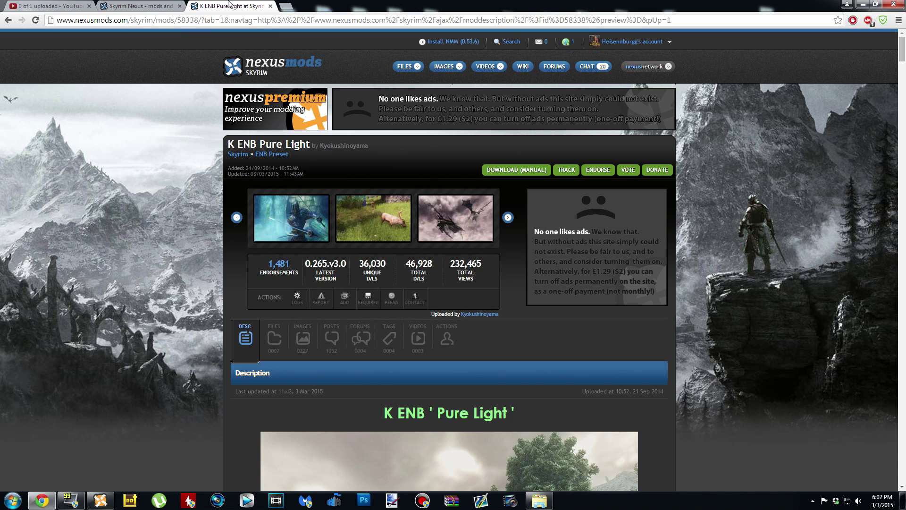
pyautogui.scroll(-3, 536, 347)
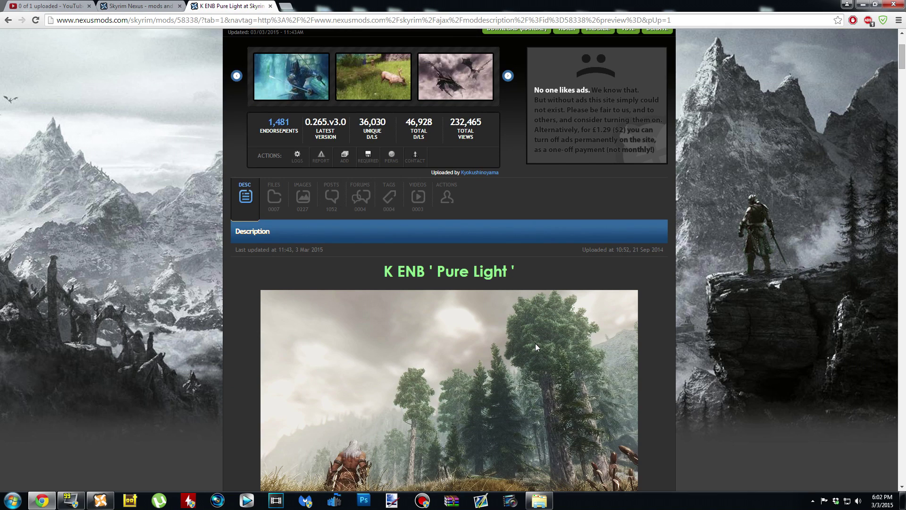
pyautogui.scroll(-20, 497, 202)
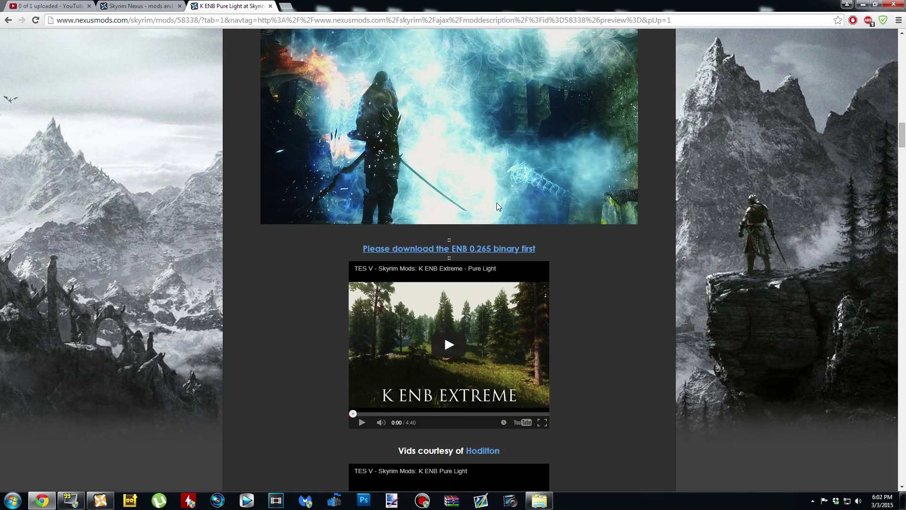
pyautogui.scroll(-1, 497, 206)
pyautogui.moveTo(536, 202); pyautogui.dragTo(362, 207)
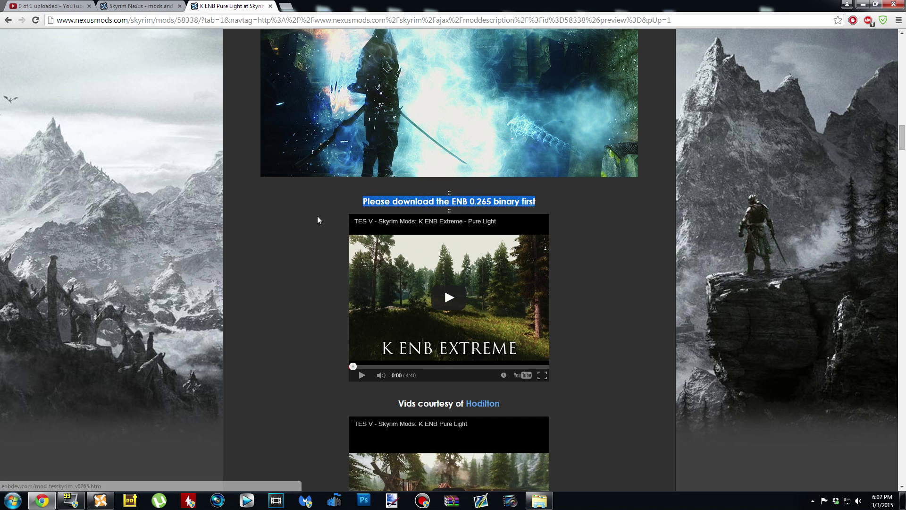
pyautogui.click(275, 253)
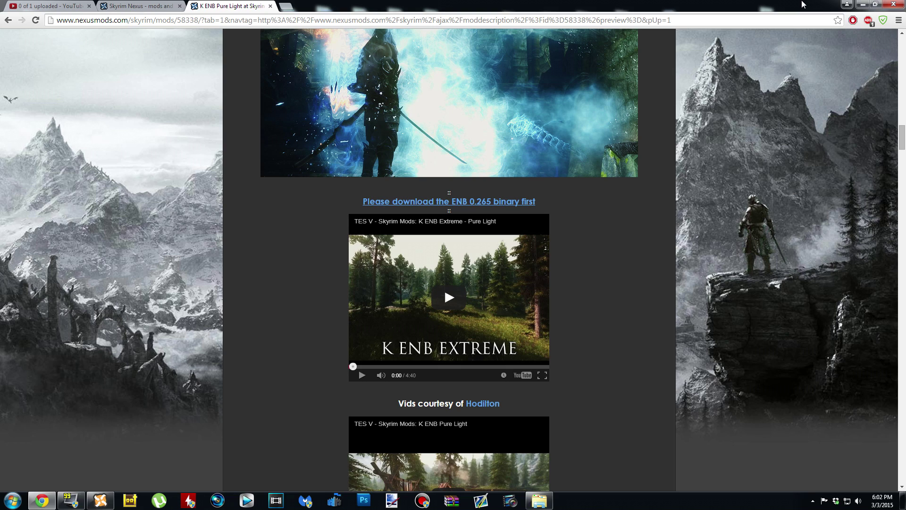
pyautogui.click(863, 4)
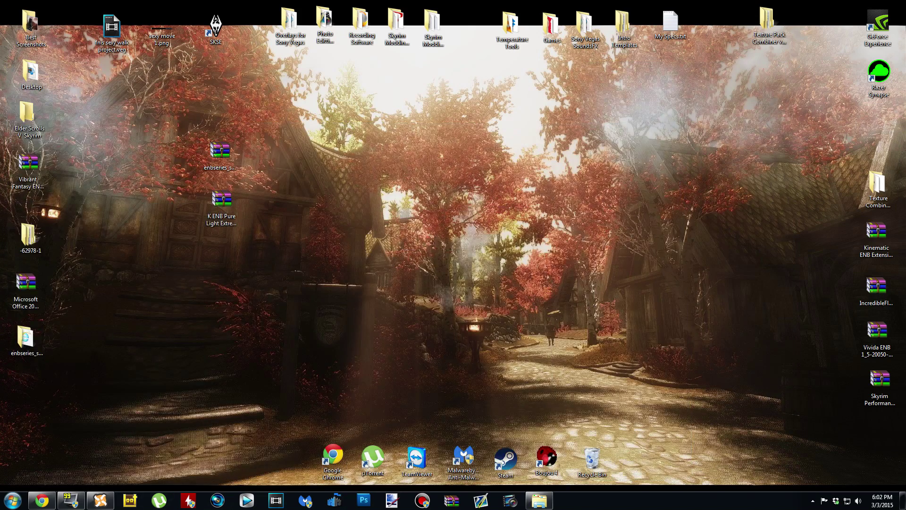
pyautogui.moveTo(309, 113); pyautogui.dragTo(205, 264)
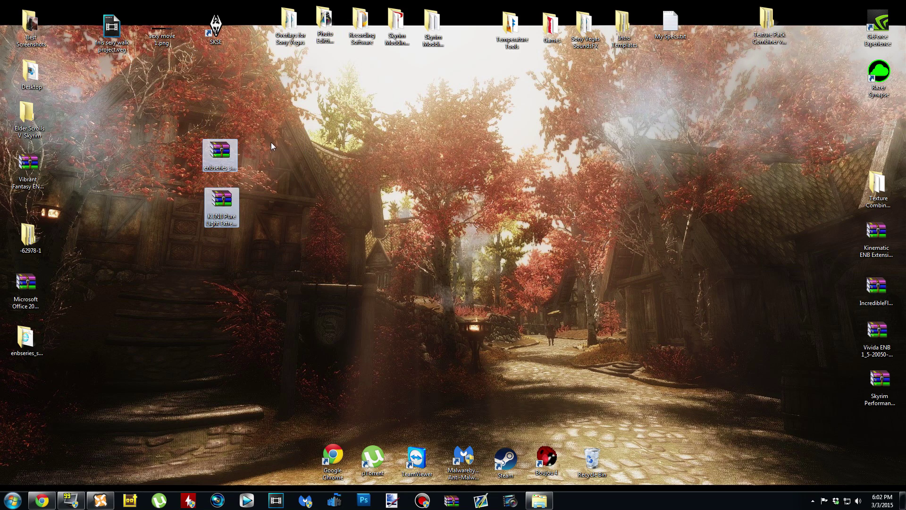
pyautogui.click(263, 144)
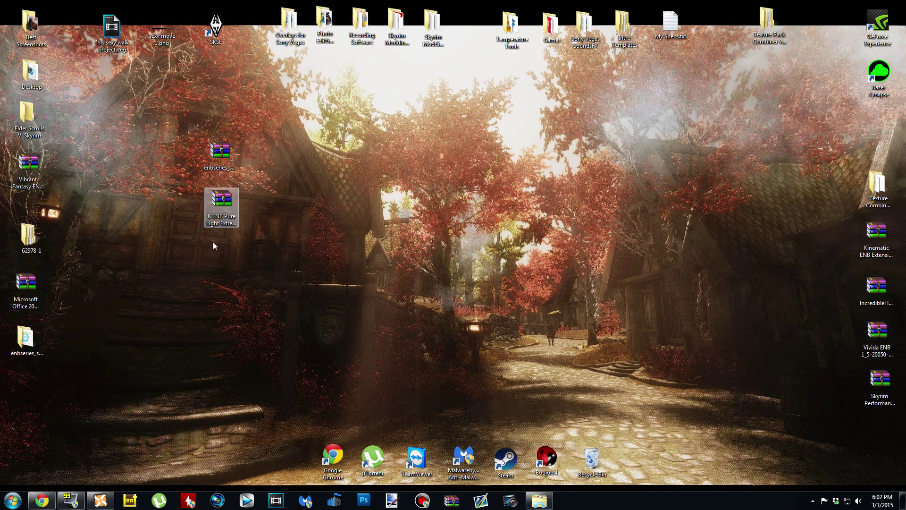
pyautogui.moveTo(262, 135); pyautogui.dragTo(198, 268)
pyautogui.click(340, 220)
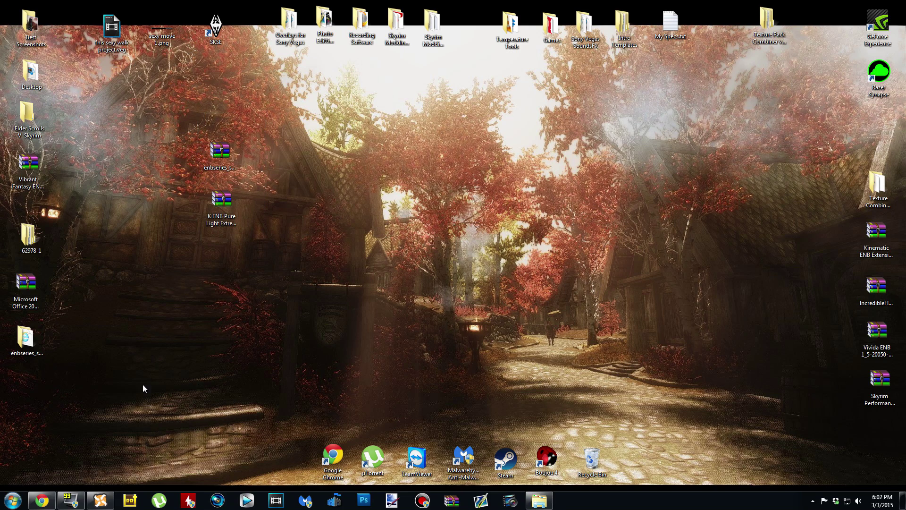
pyautogui.click(42, 500)
pyautogui.rightClick(471, 203)
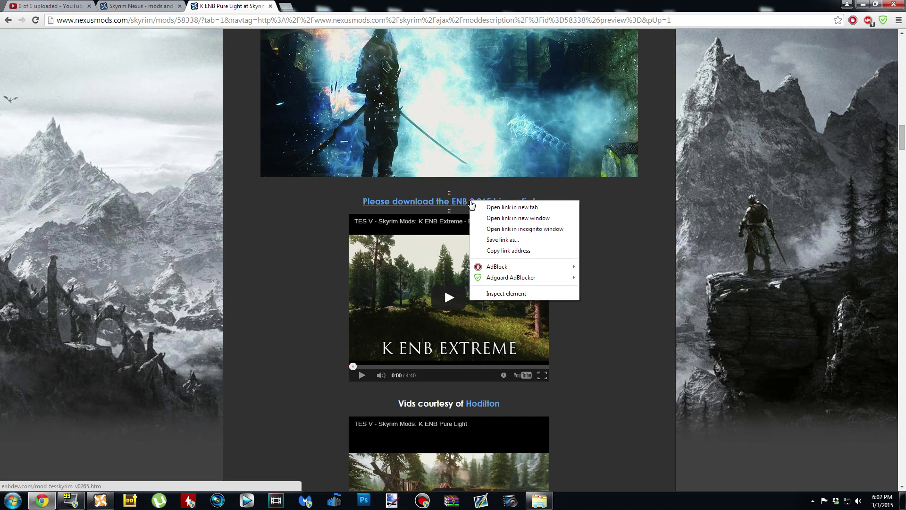
# Open the ENB link on enbdev.com in a new tab and go to Download > TES Skyrim
pyautogui.click(491, 208)
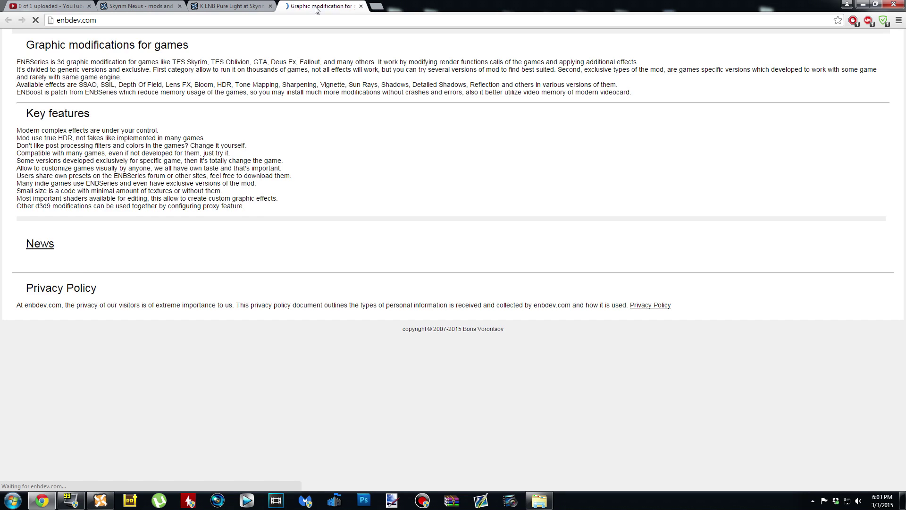
pyautogui.click(315, 6)
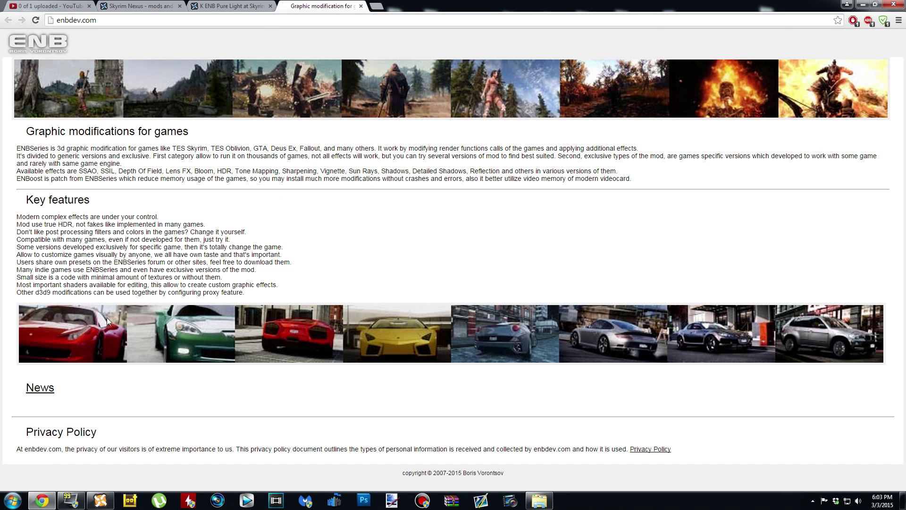
pyautogui.click(40, 388)
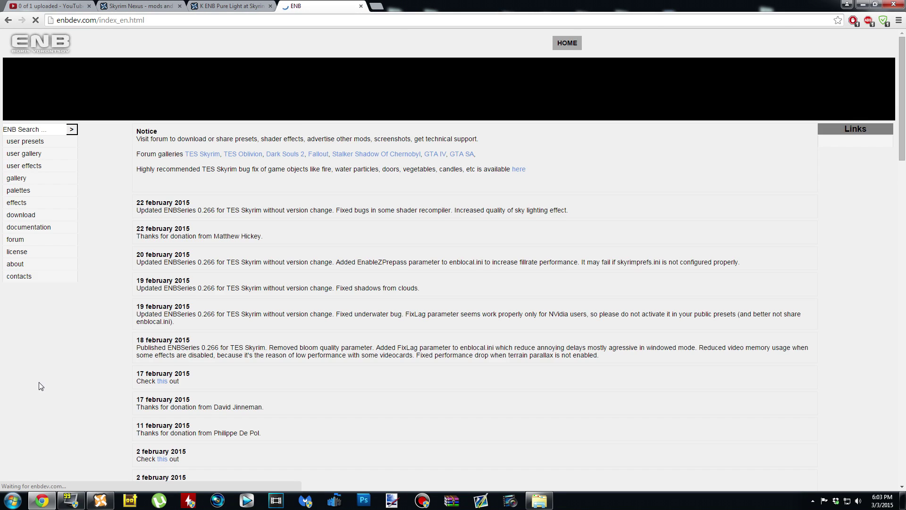
pyautogui.click(29, 217)
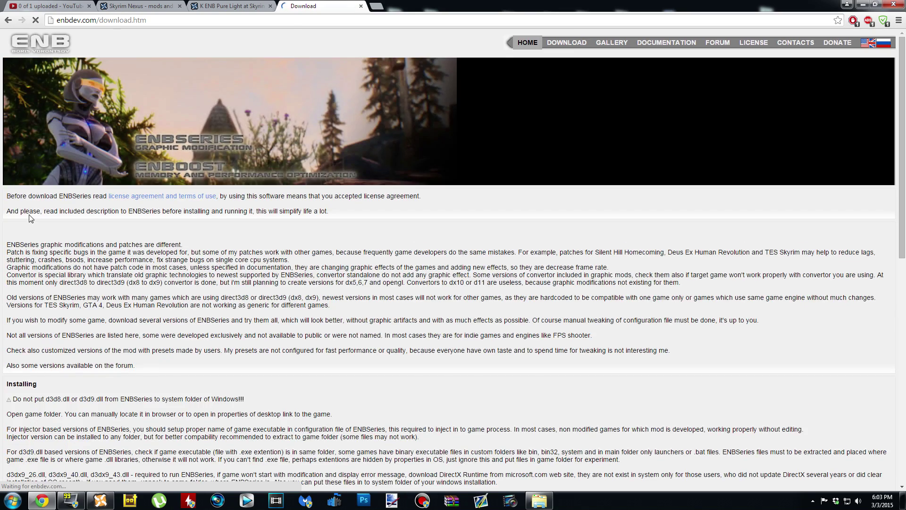
pyautogui.scroll(-12, 29, 216)
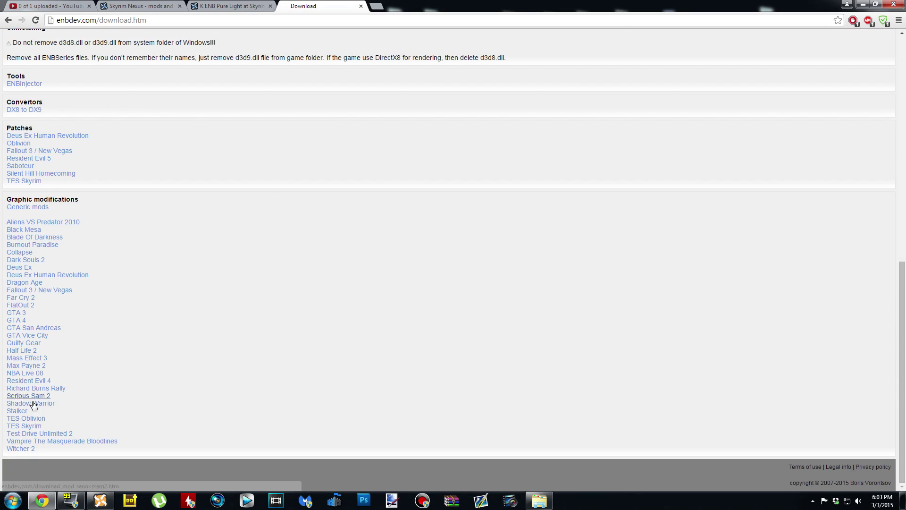
pyautogui.click(26, 426)
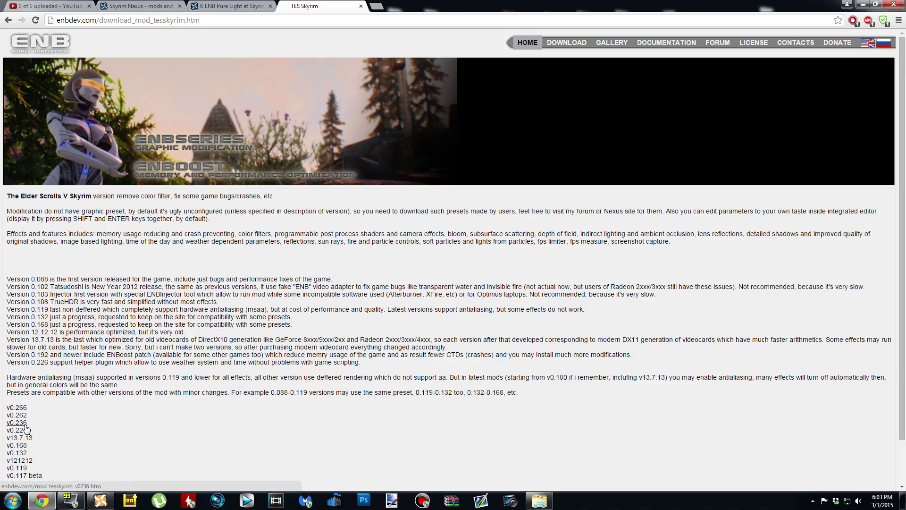
# Open the v0.266 page and download the ENBSeries v0.266 Skyrim archive
pyautogui.scroll(-2, 185, 326)
pyautogui.click(17, 360)
pyautogui.scroll(-5, 156, 254)
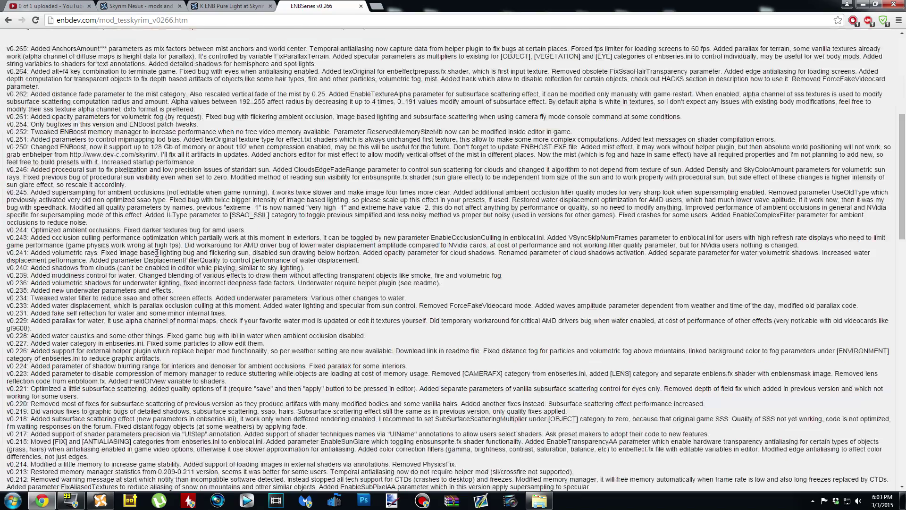
pyautogui.scroll(-19, 156, 253)
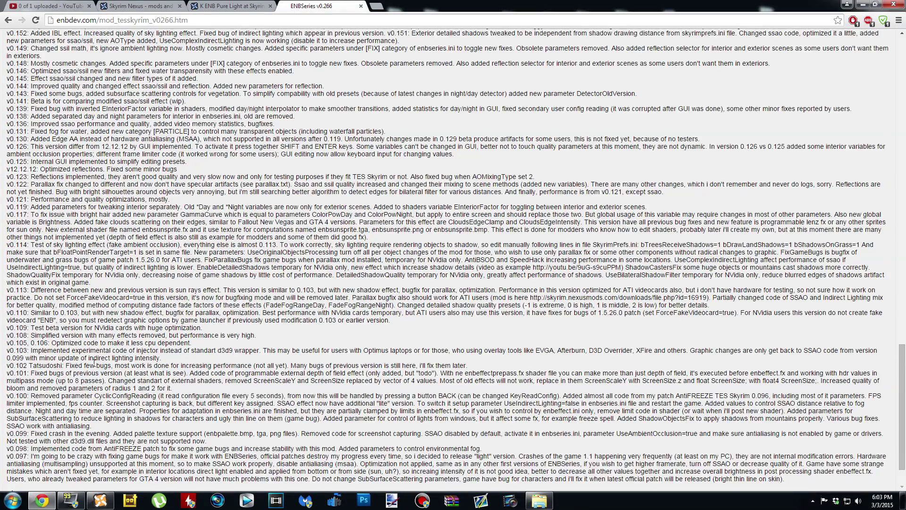
pyautogui.click(12, 447)
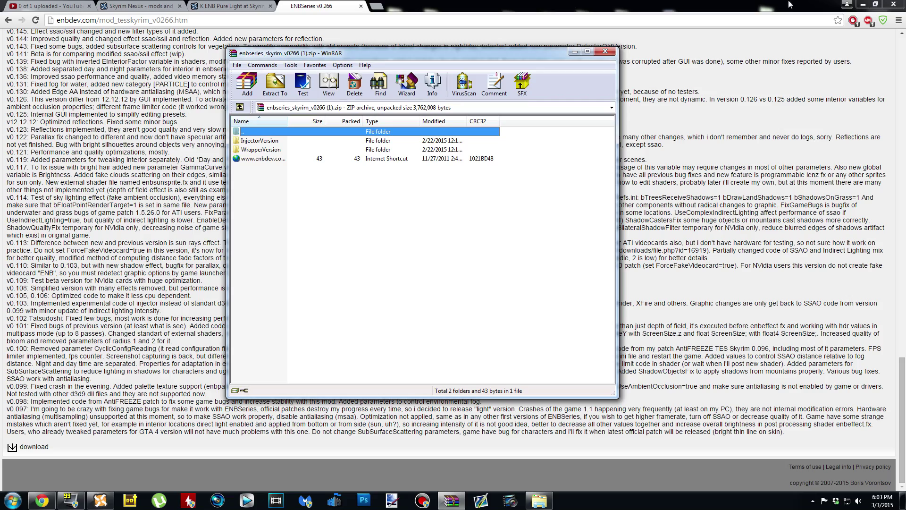
pyautogui.click(863, 4)
# Copy the enbseries zip from WinRAR's Downloads list onto the desktop
pyautogui.moveTo(405, 61); pyautogui.dragTo(458, 53)
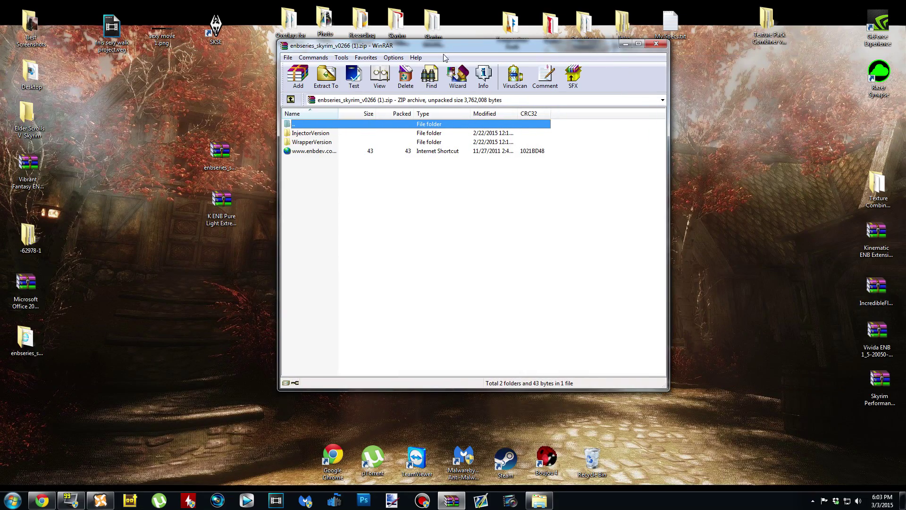
pyautogui.moveTo(527, 52); pyautogui.dragTo(653, 71)
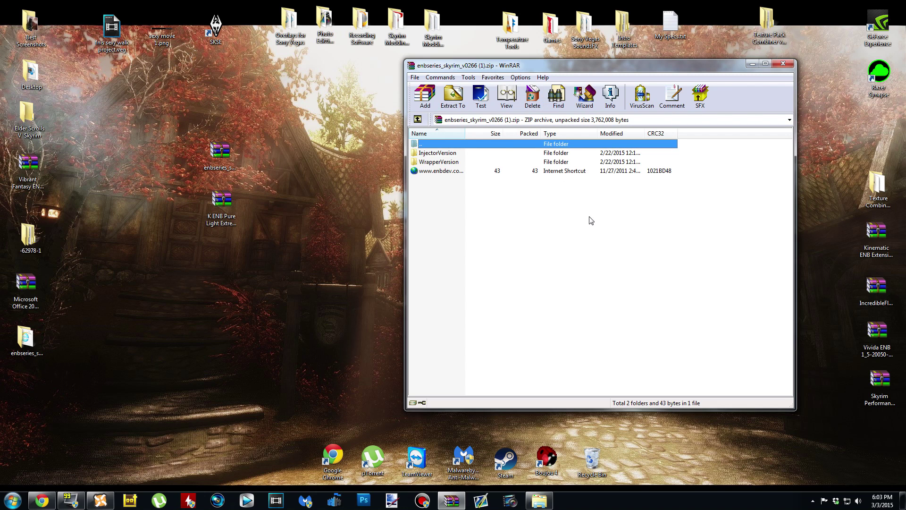
pyautogui.press('BackSpace')
pyautogui.moveTo(501, 389); pyautogui.dragTo(243, 318)
# Close WinRAR, delete the duplicate enbseries_skyrim_v0266 (1).zip, and restore the browser
pyautogui.click(788, 64)
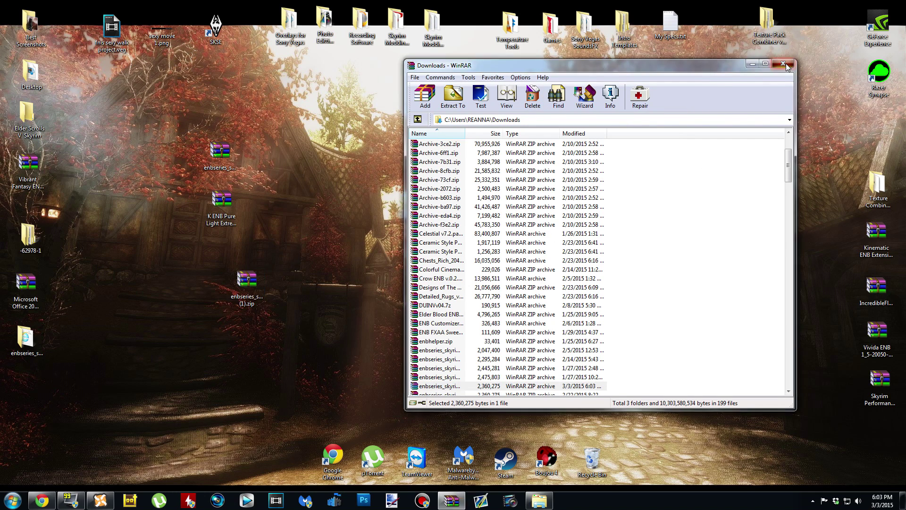
pyautogui.click(256, 290)
pyautogui.press('Delete')
pyautogui.press('Return')
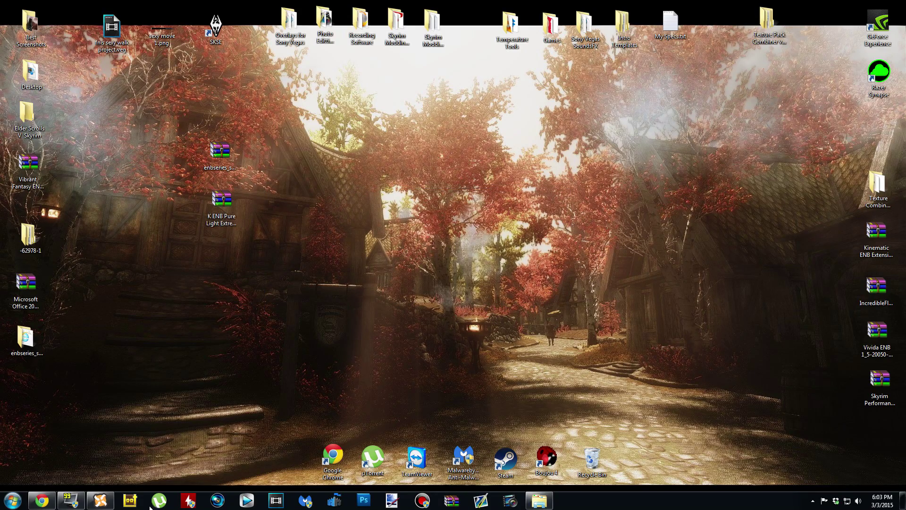
pyautogui.click(41, 500)
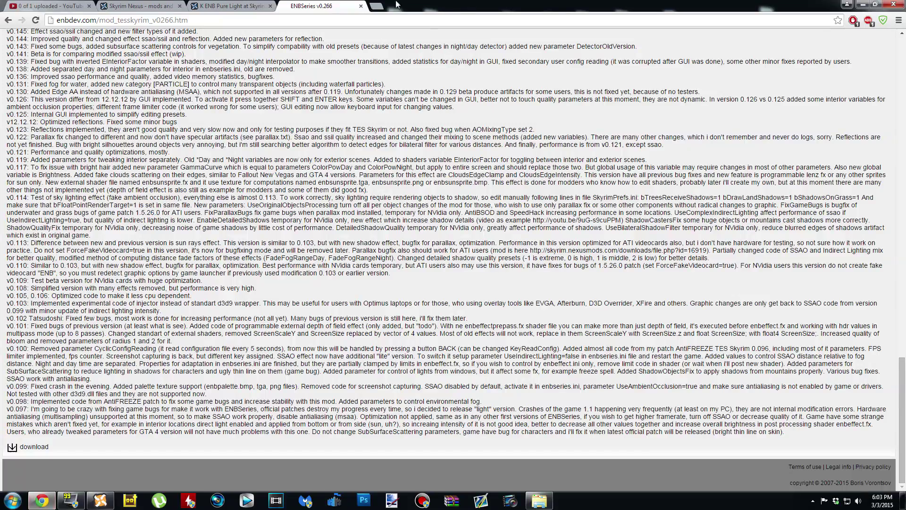
# Close the ENBSeries tab and show the K ENB Pure Light mod's list of files
pyautogui.click(361, 6)
pyautogui.scroll(-6, 236, 242)
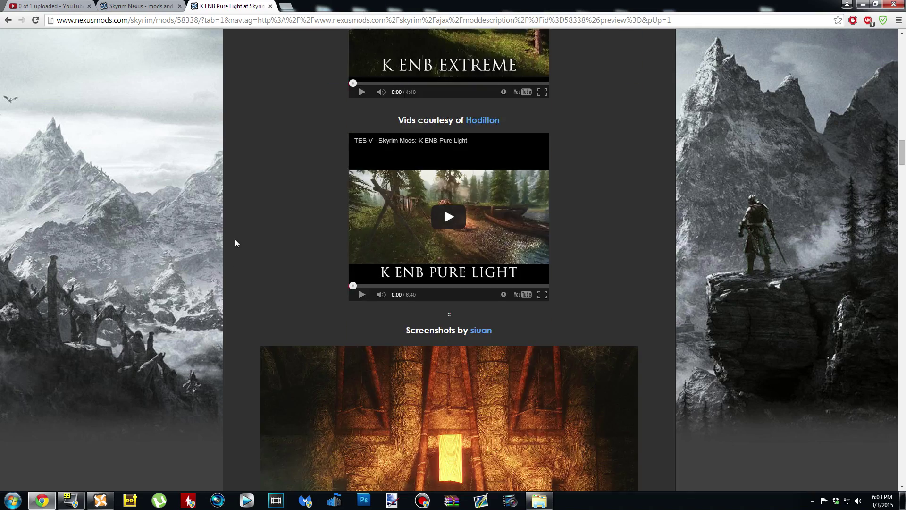
pyautogui.scroll(-15, 234, 239)
pyautogui.press('Home')
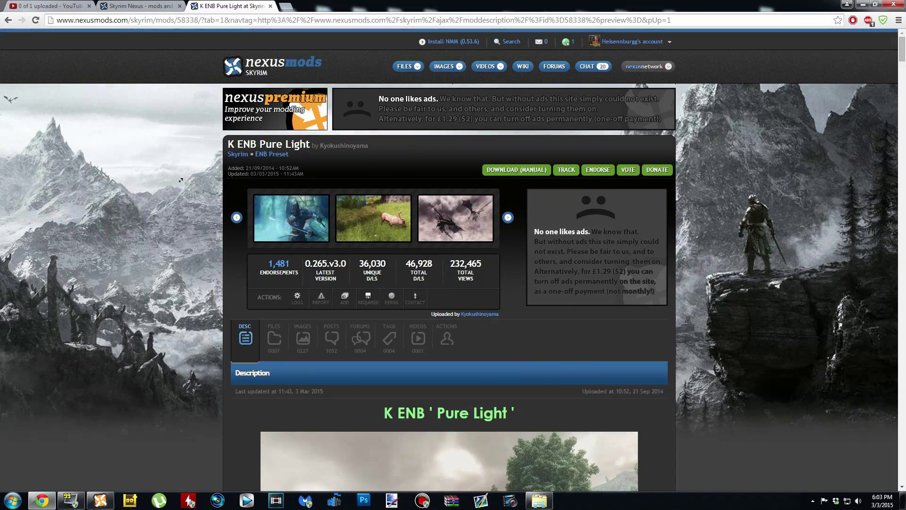
pyautogui.click(274, 344)
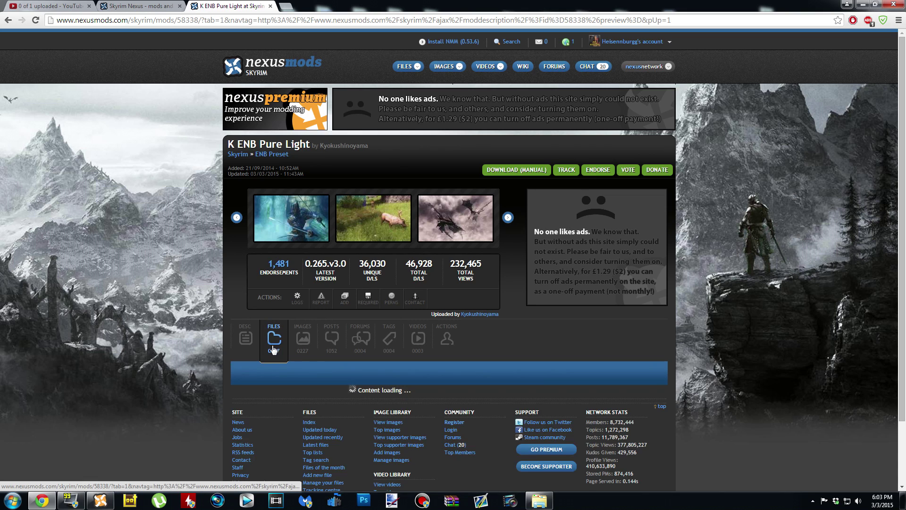
pyautogui.scroll(-4, 264, 232)
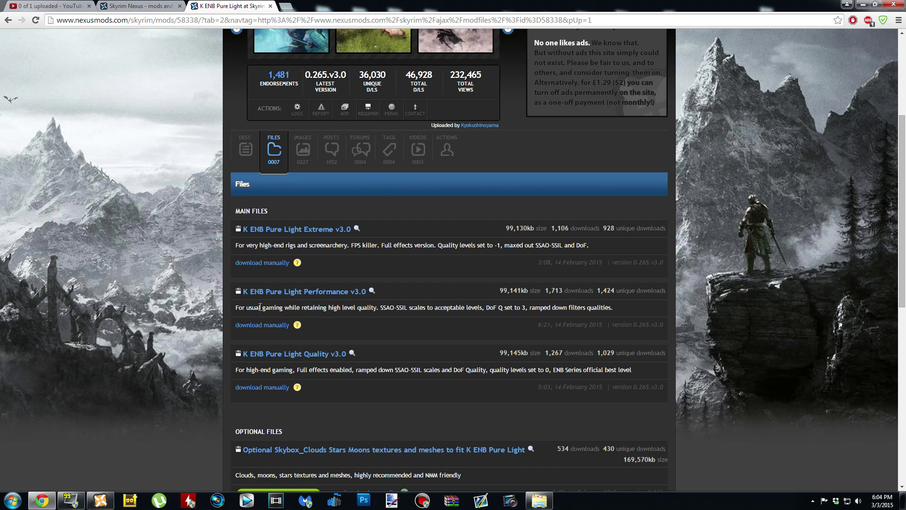
pyautogui.moveTo(233, 311); pyautogui.dragTo(614, 311)
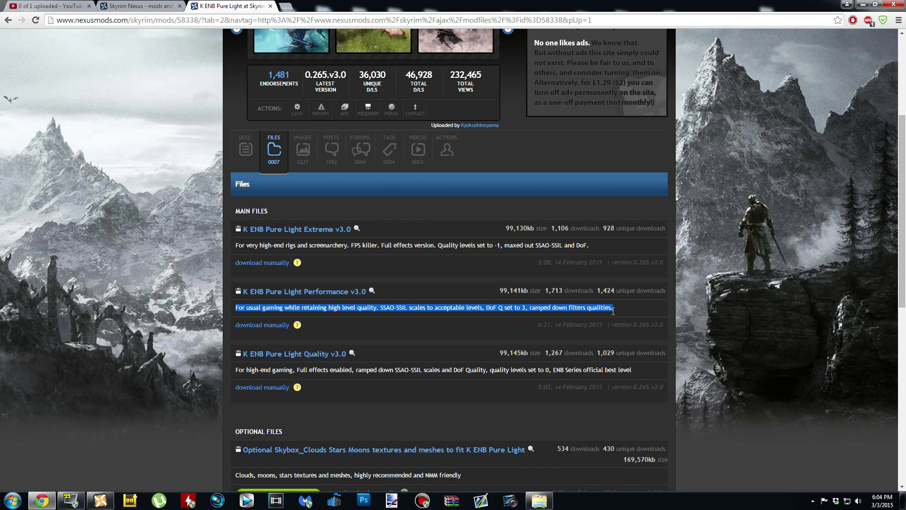
pyautogui.click(487, 318)
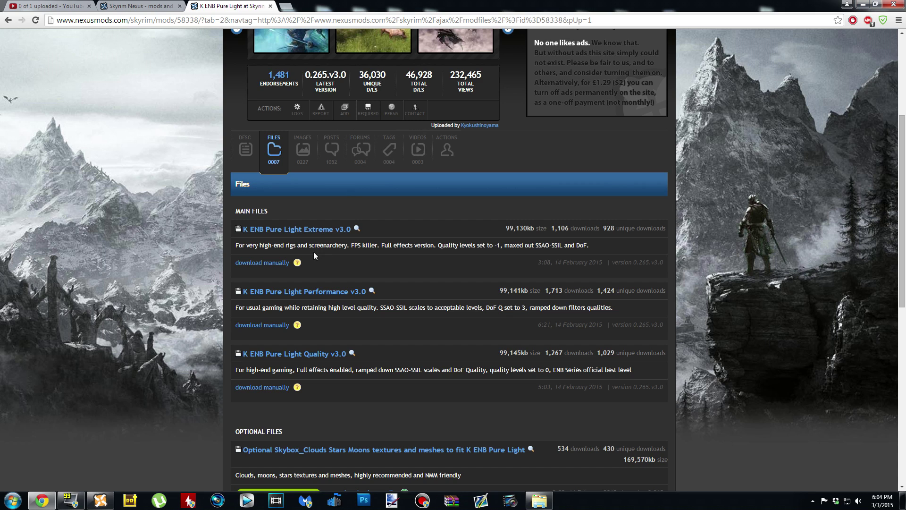
# Start the K ENB Pure Light Quality manual download, then cancel it
pyautogui.scroll(-1, 478, 282)
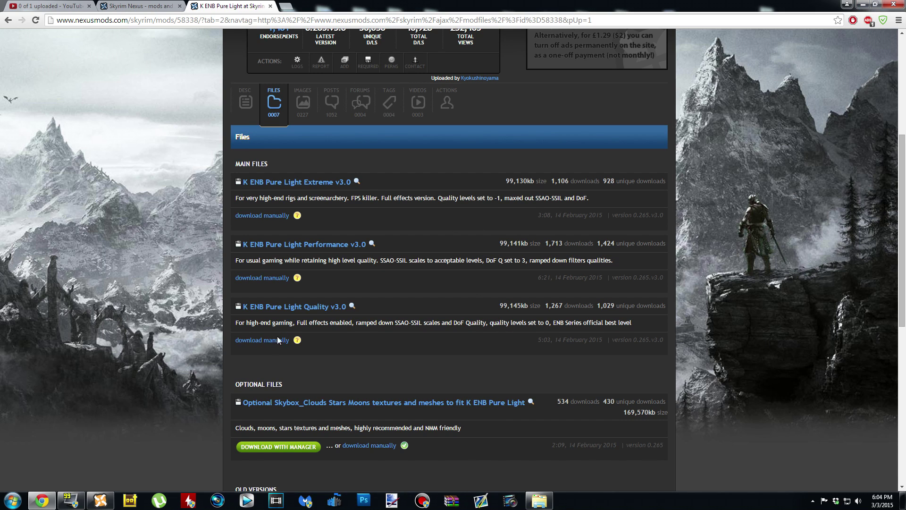
pyautogui.click(262, 341)
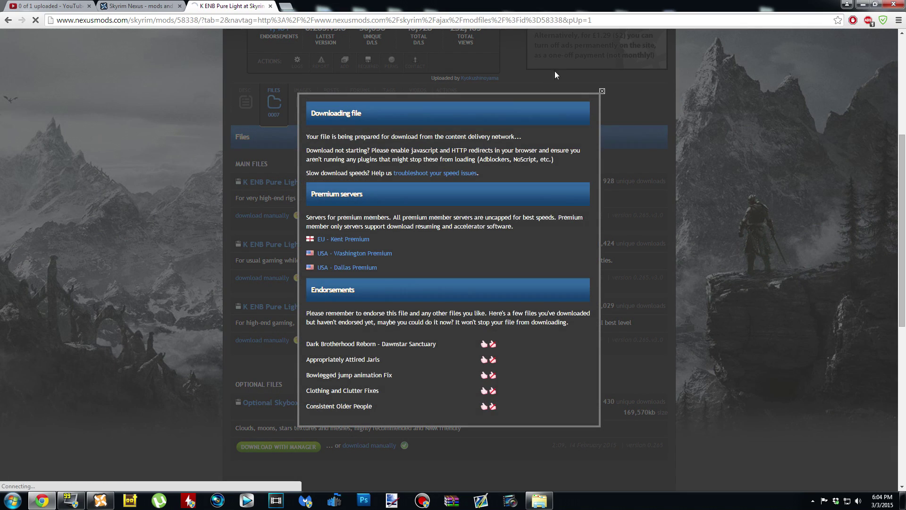
pyautogui.click(603, 90)
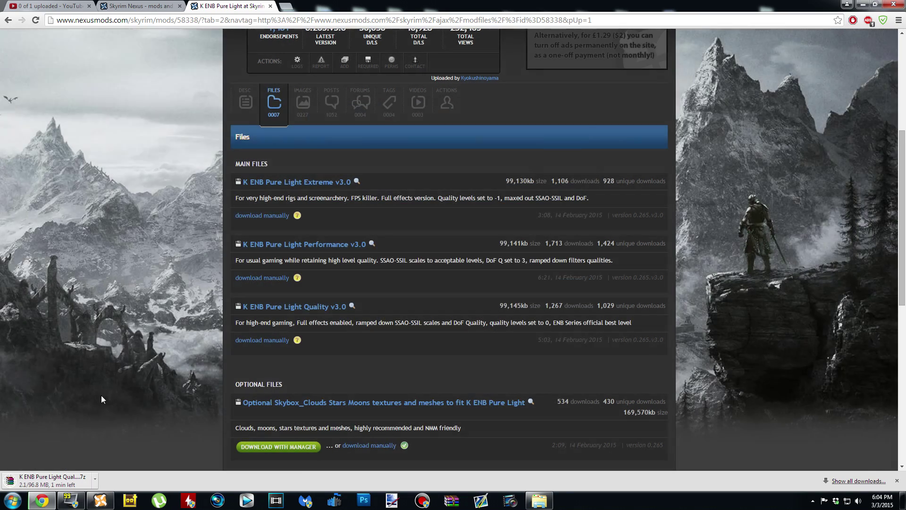
pyautogui.rightClick(62, 482)
pyautogui.click(86, 474)
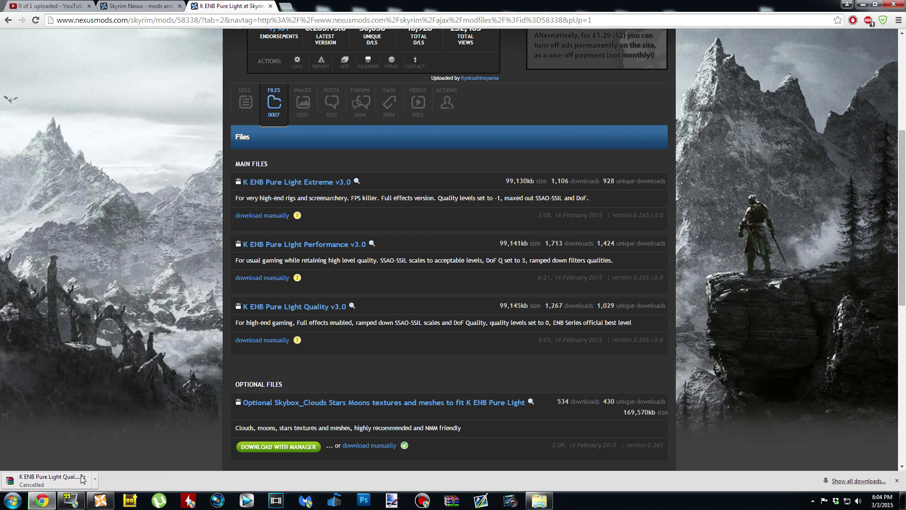
pyautogui.click(863, 5)
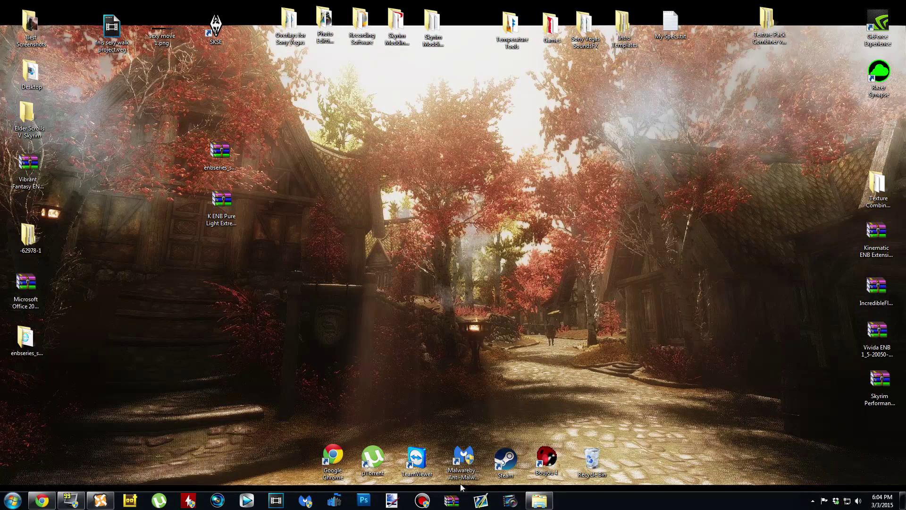
# Copy the K ENB Pure Light Quality .7z from WinRAR's Downloads list onto the desktop
pyautogui.click(452, 500)
pyautogui.scroll(-15, 504, 234)
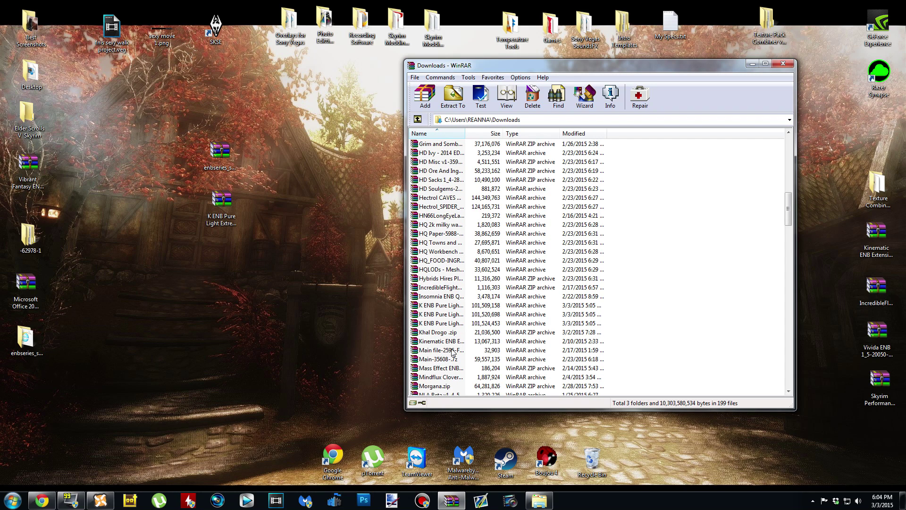
pyautogui.click(450, 324)
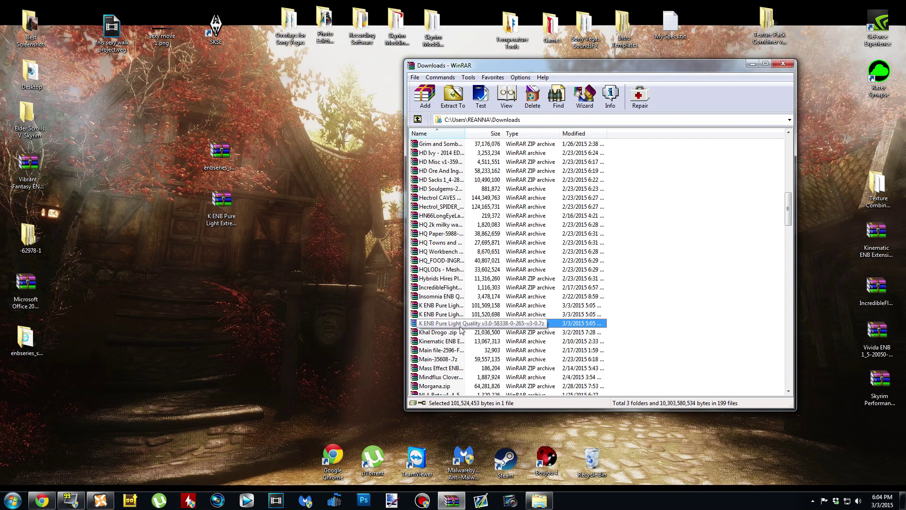
pyautogui.moveTo(516, 68); pyautogui.dragTo(496, 65)
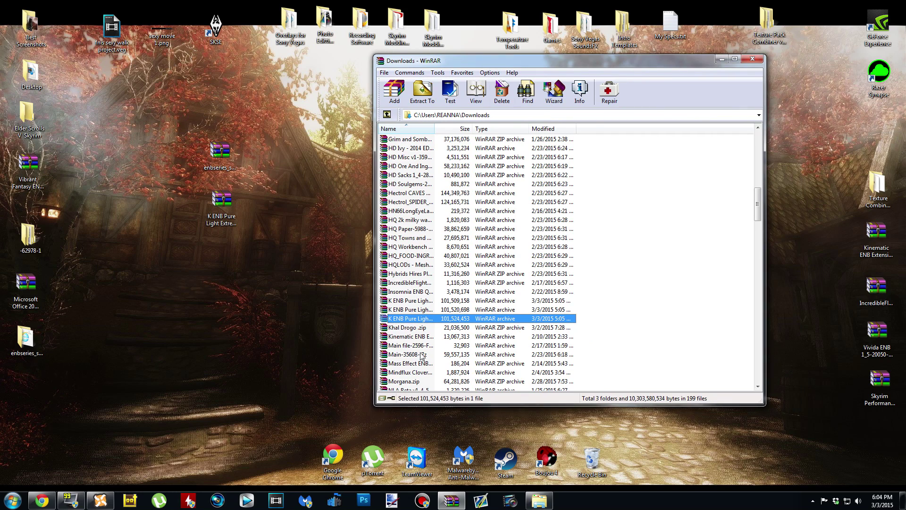
pyautogui.moveTo(262, 308); pyautogui.dragTo(260, 318)
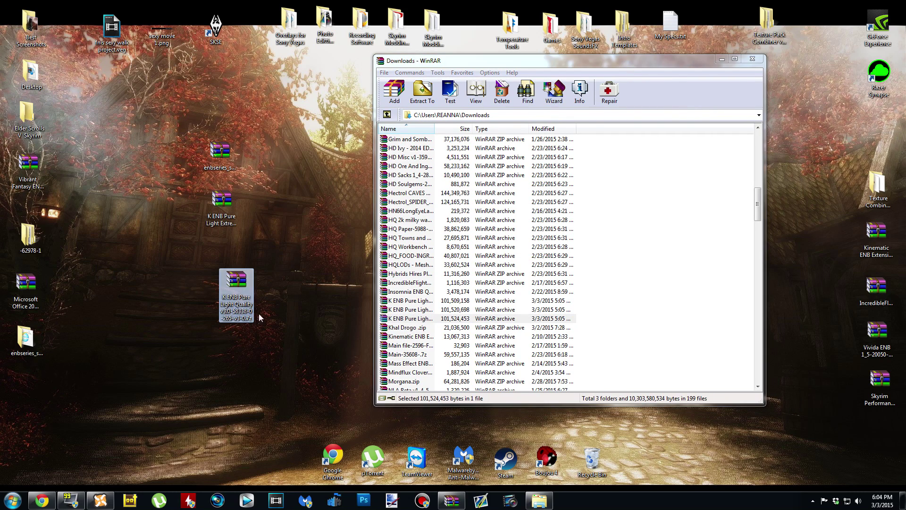
pyautogui.click(752, 58)
# Delete the Extreme archive and place the Quality archive below the enbseries archive
pyautogui.click(221, 200)
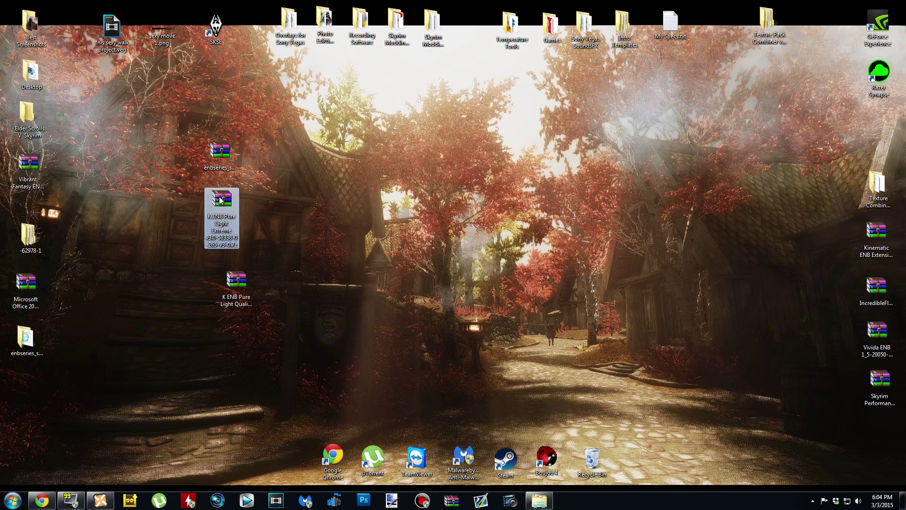
pyautogui.press('Delete')
pyautogui.press('Return')
pyautogui.moveTo(236, 282); pyautogui.dragTo(198, 226)
pyautogui.click(311, 174)
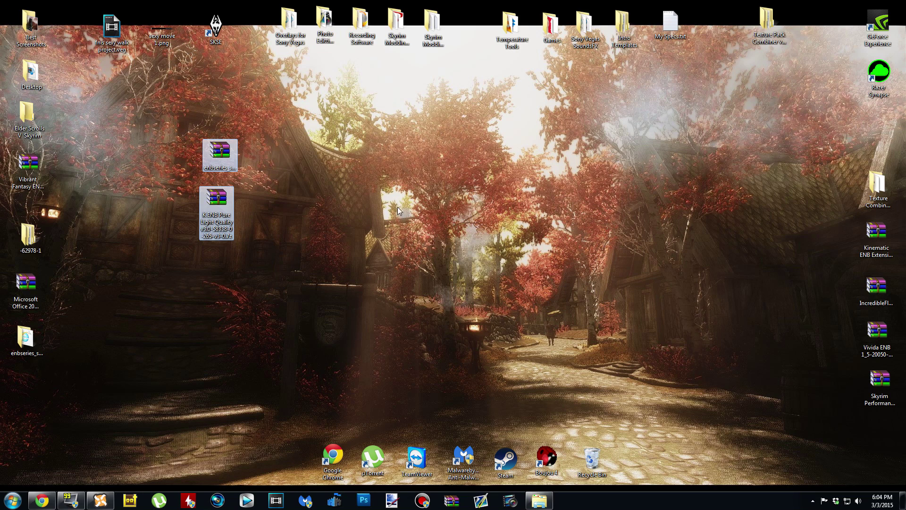
pyautogui.click(306, 218)
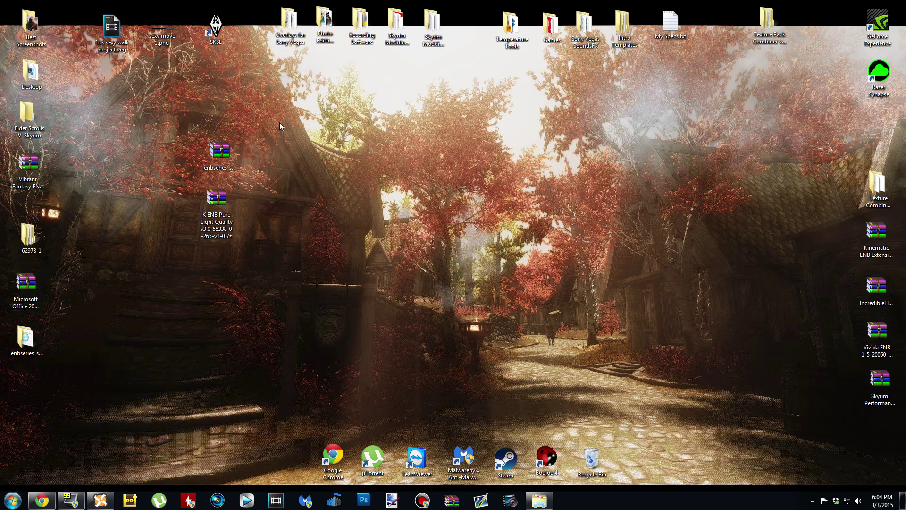
pyautogui.moveTo(278, 105); pyautogui.dragTo(196, 257)
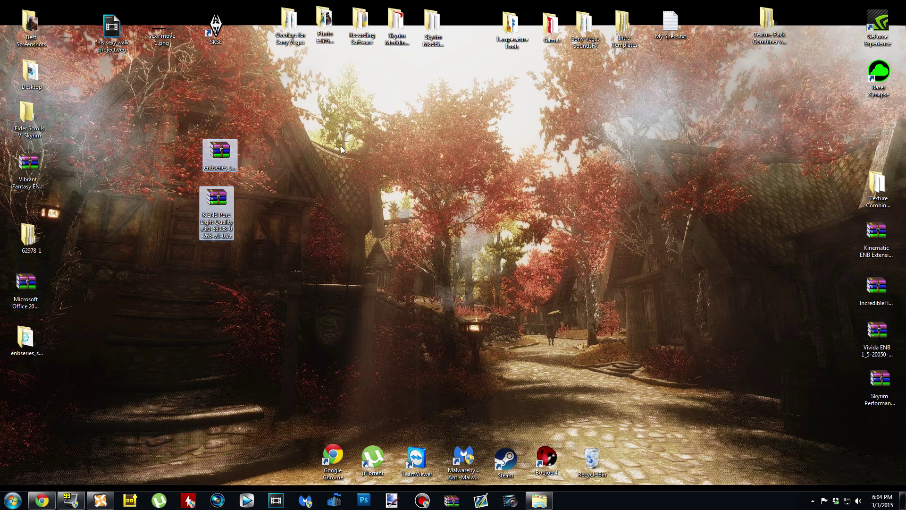
# Extract enbseries_skyrim_v0265.zip into its own desktop folder
pyautogui.click(286, 167)
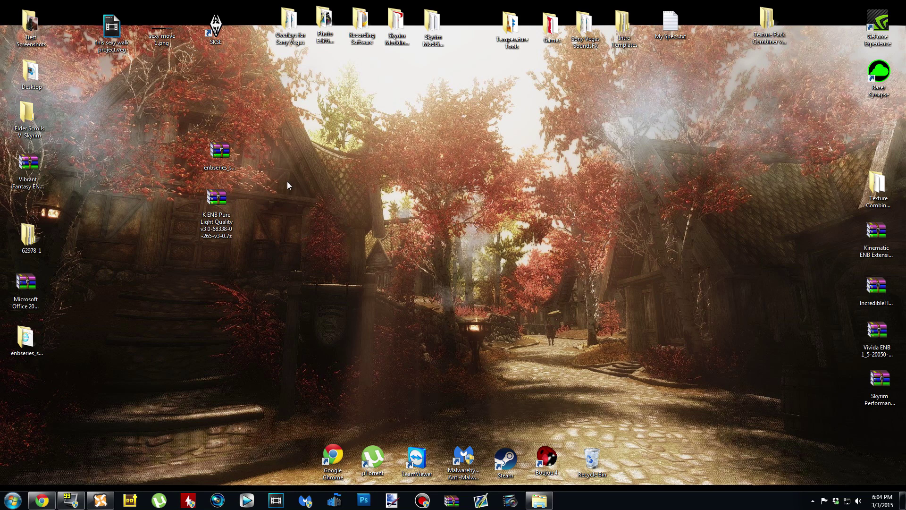
pyautogui.click(227, 152)
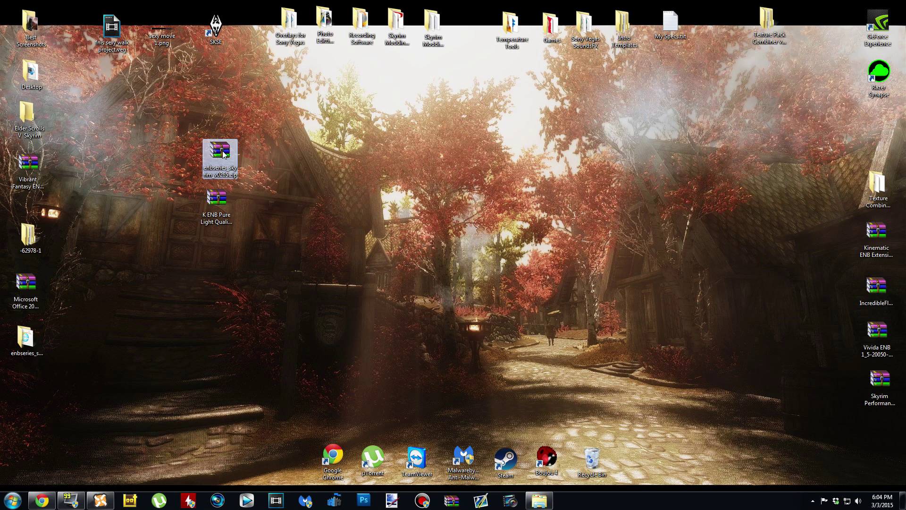
pyautogui.rightClick(222, 151)
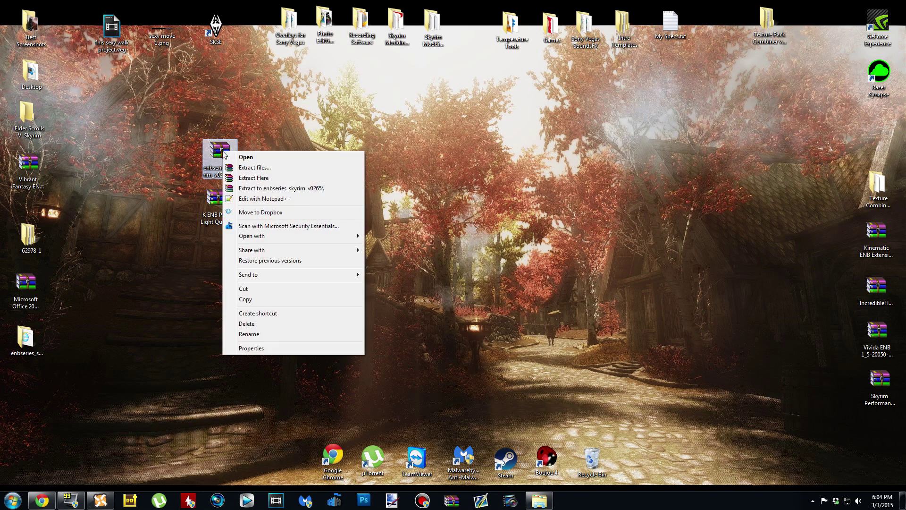
pyautogui.click(311, 189)
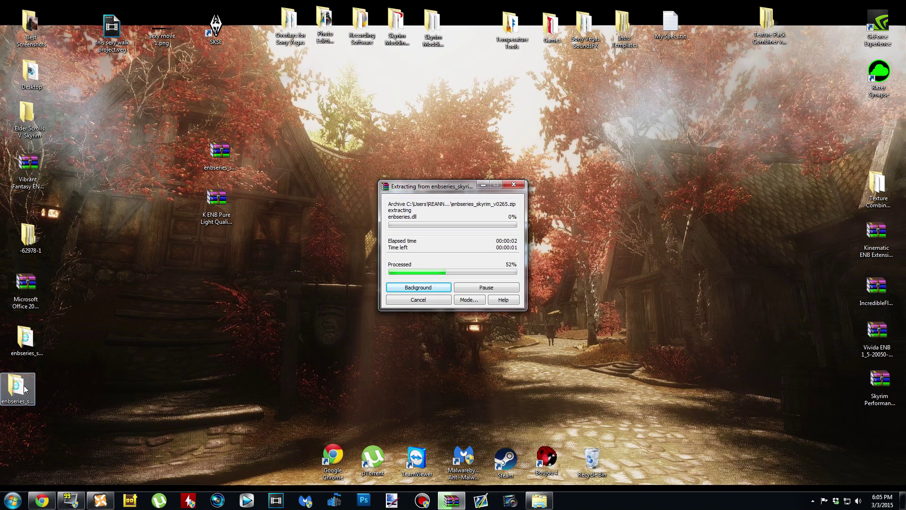
pyautogui.moveTo(19, 390); pyautogui.dragTo(265, 157)
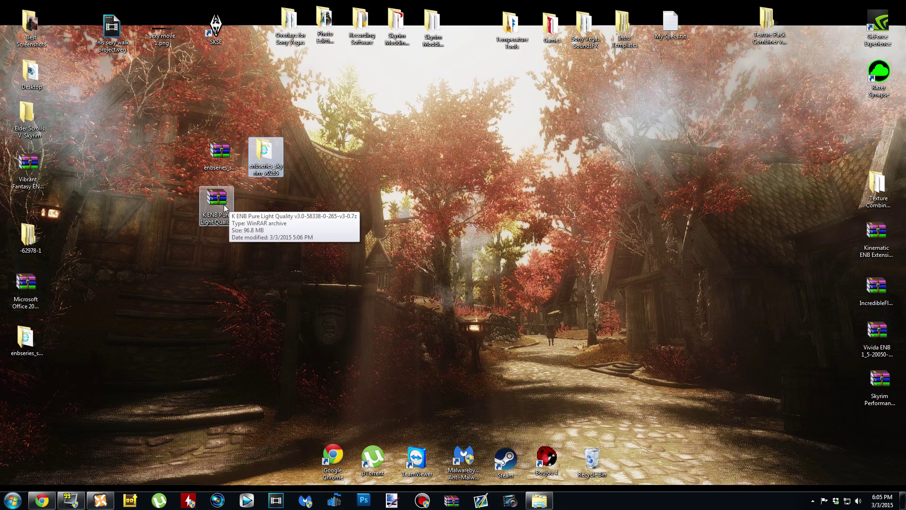
# Extract the K ENB Pure Light Quality archive into its own folder, then delete both archives
pyautogui.click(223, 204)
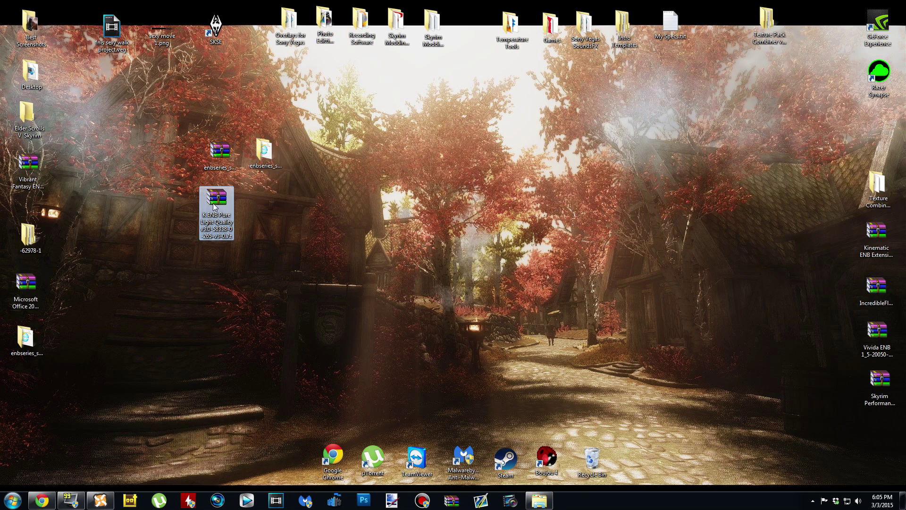
pyautogui.rightClick(220, 198)
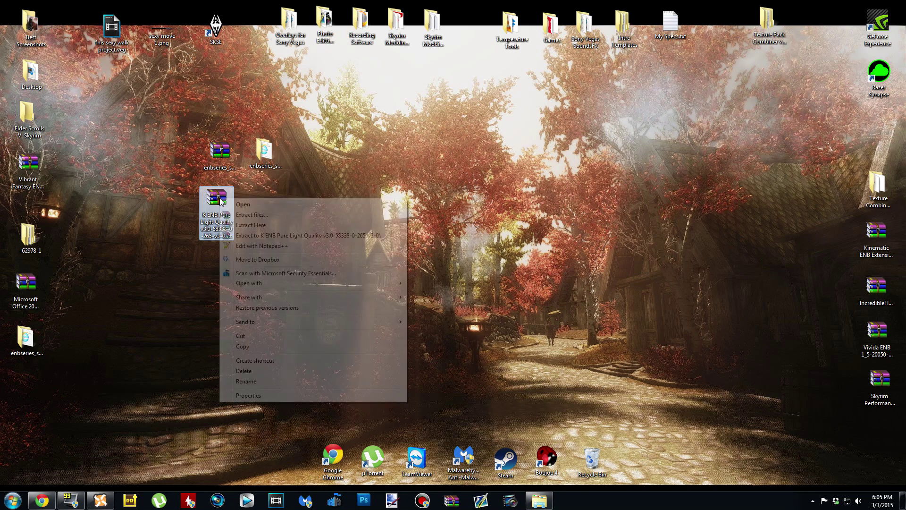
pyautogui.click(376, 236)
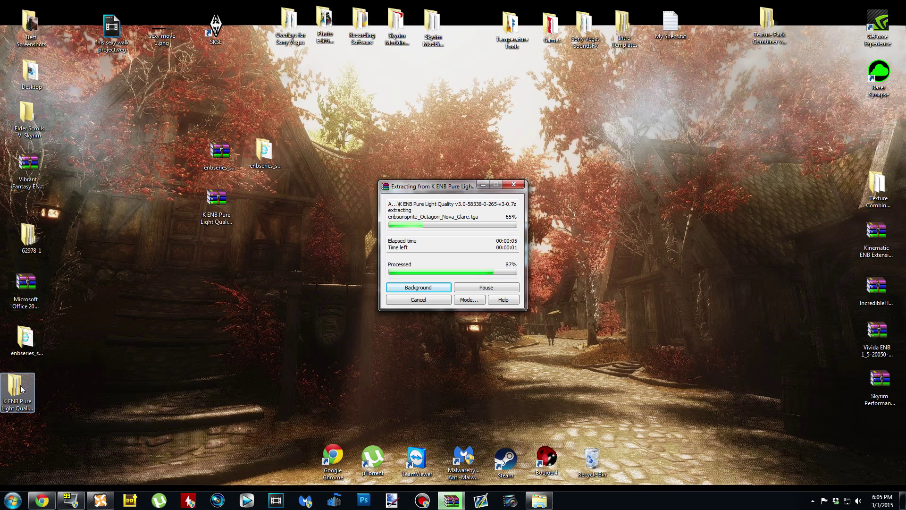
pyautogui.moveTo(18, 389); pyautogui.dragTo(270, 207)
pyautogui.moveTo(150, 105); pyautogui.dragTo(218, 221)
pyautogui.press('Delete')
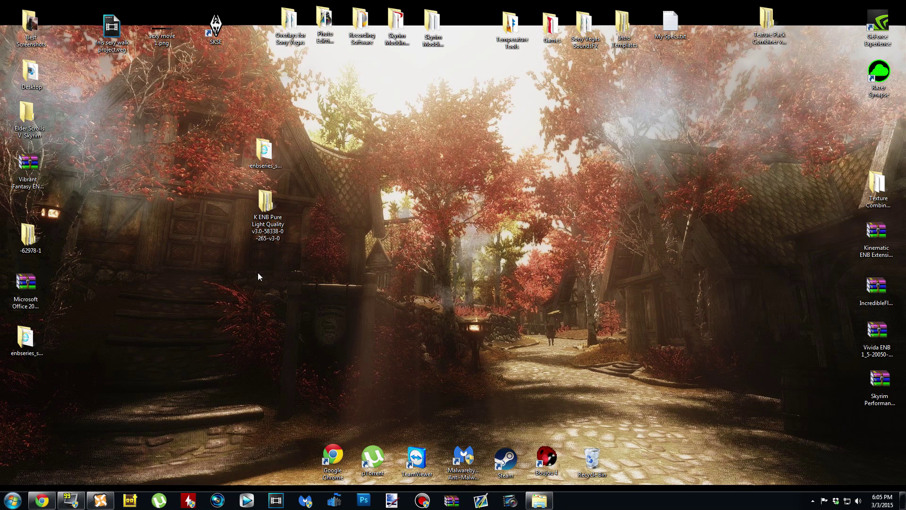
# Open the Skyrim game folder from the SKSE shortcut and select TESV.exe
pyautogui.rightClick(213, 18)
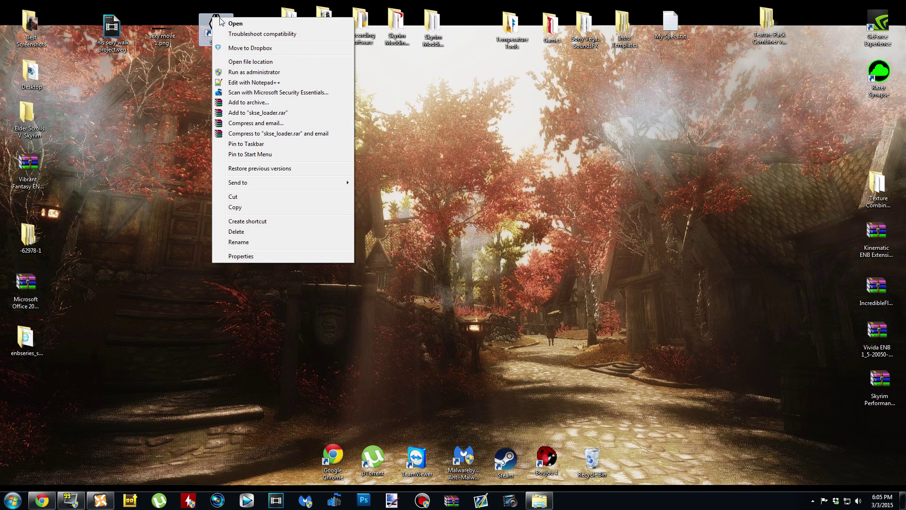
pyautogui.click(279, 64)
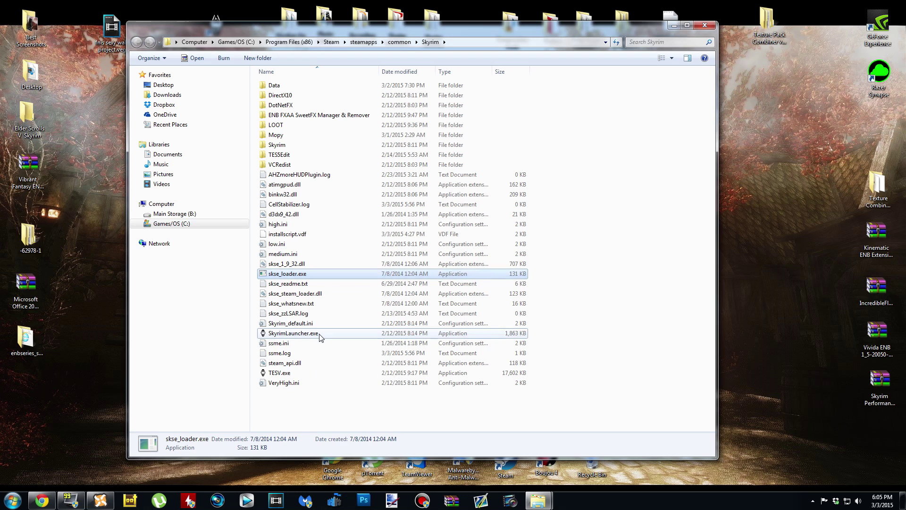
pyautogui.click(309, 333)
pyautogui.click(288, 373)
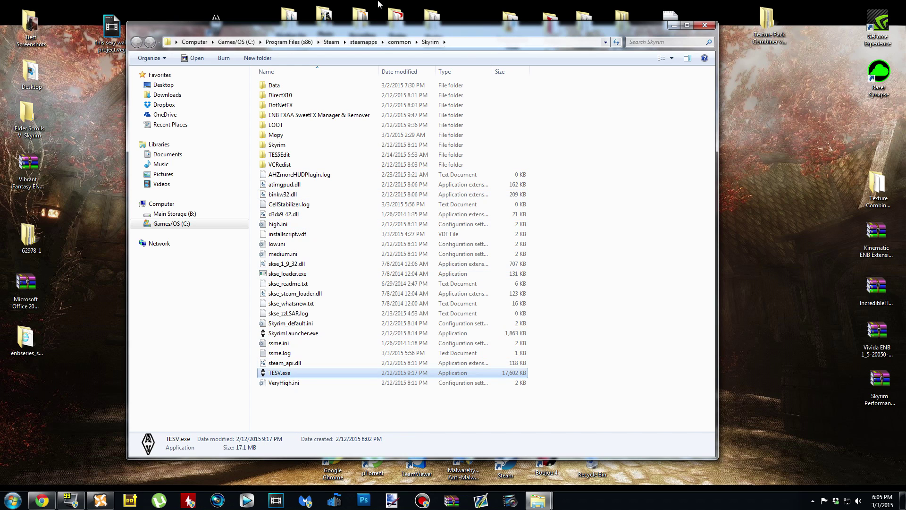
pyautogui.moveTo(426, 29); pyautogui.dragTo(555, 16)
# Look inside the Data folder, return to the Skyrim folder, and snap the window right
pyautogui.doubleClick(425, 73)
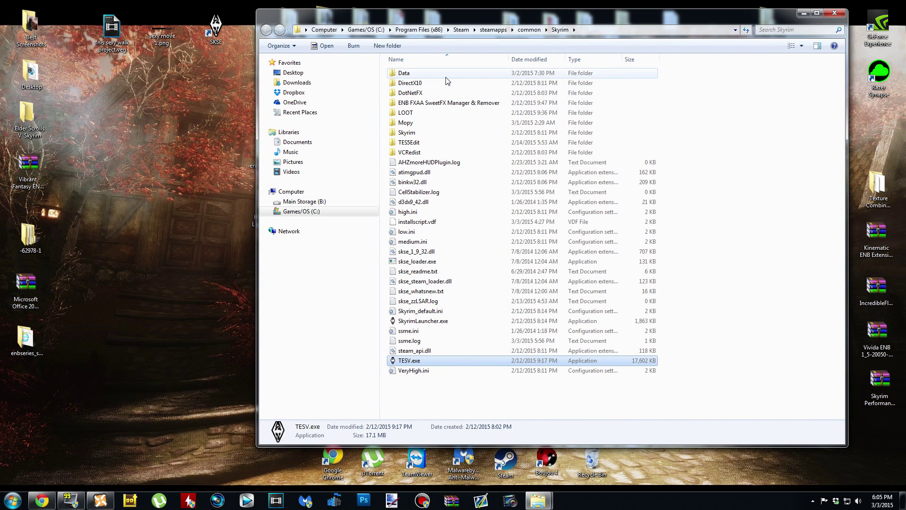
pyautogui.scroll(-20, 446, 212)
pyautogui.scroll(-4, 445, 230)
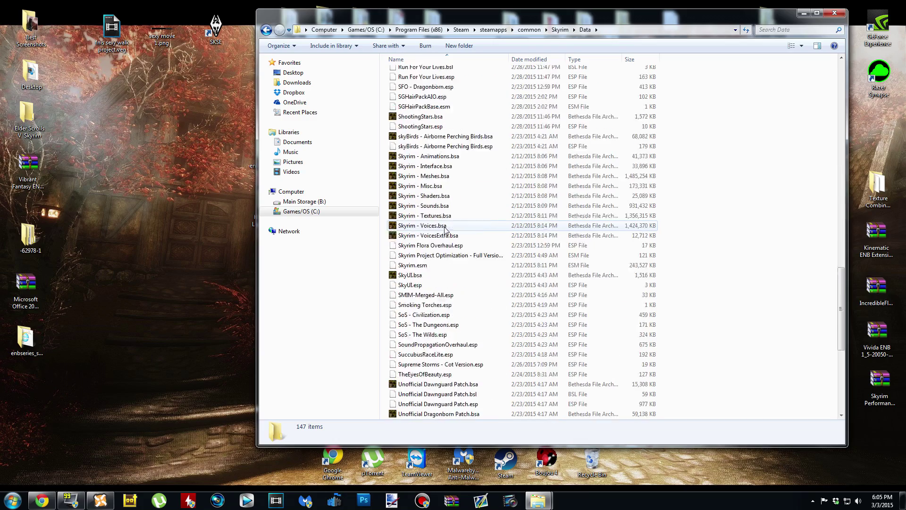
pyautogui.scroll(15, 446, 231)
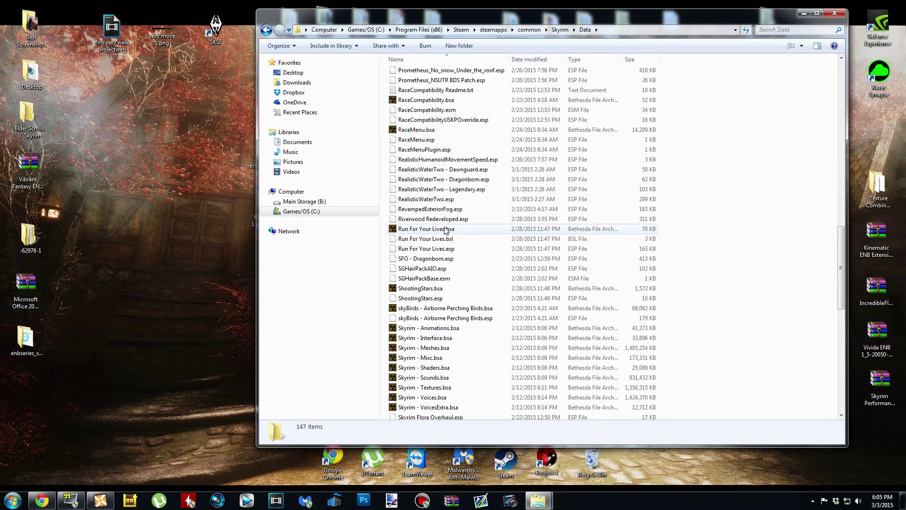
pyautogui.click(267, 30)
pyautogui.press('super+Right')
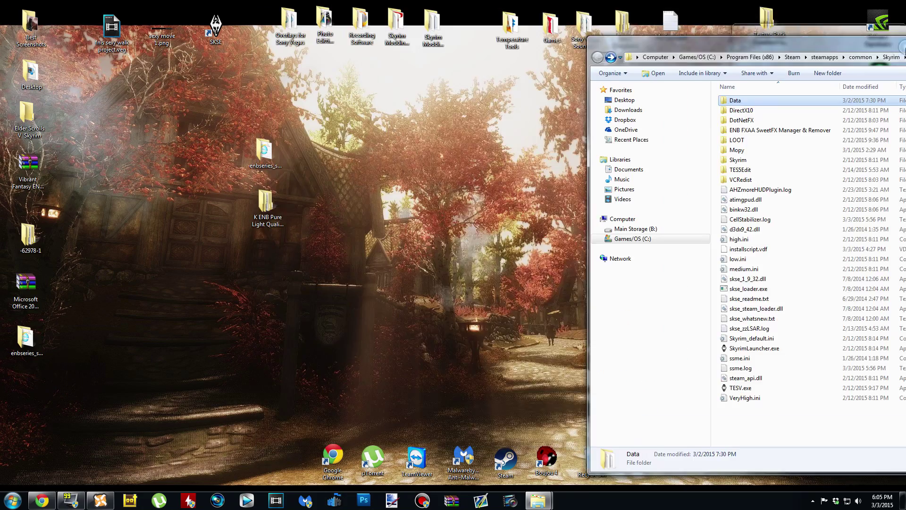
pyautogui.click(42, 501)
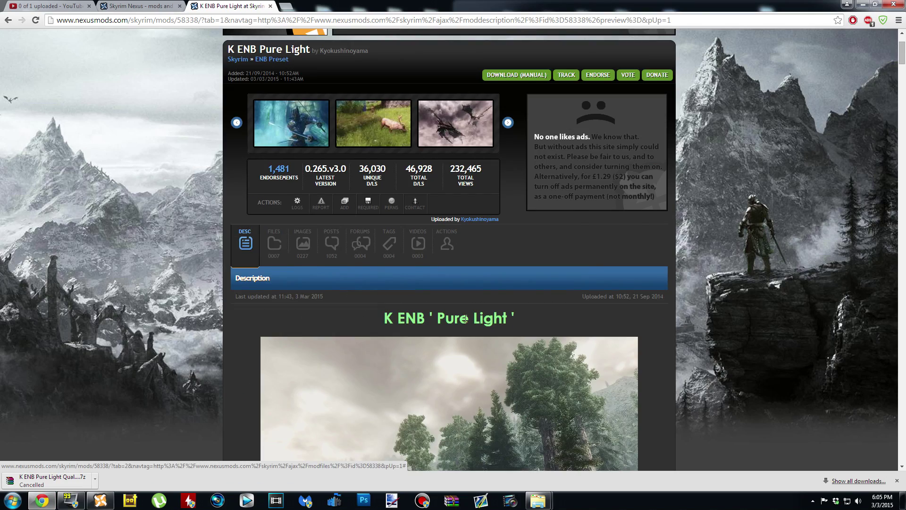
# Scroll to BASIC INSTALLATION PROCESS and highlight the SkyrimPrefs.ini Display instructions
pyautogui.scroll(-10, 465, 319)
pyautogui.scroll(-20, 465, 320)
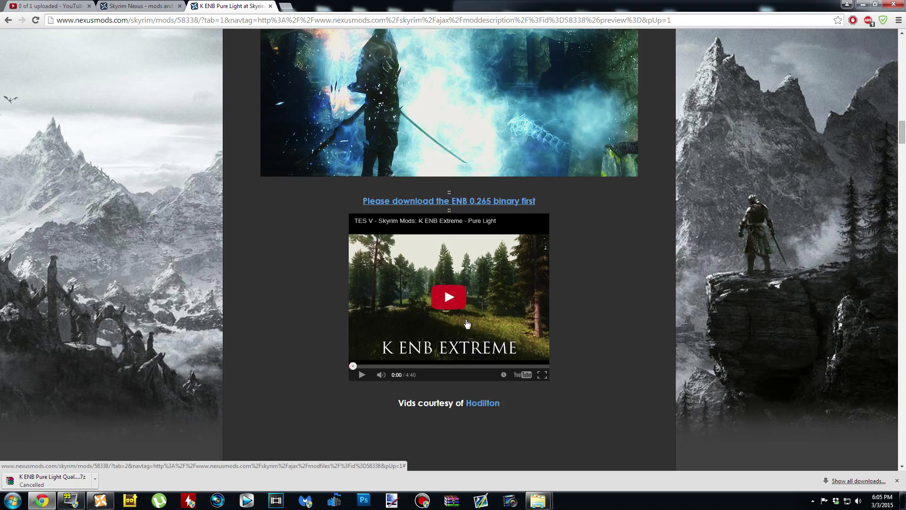
pyautogui.scroll(-20, 466, 323)
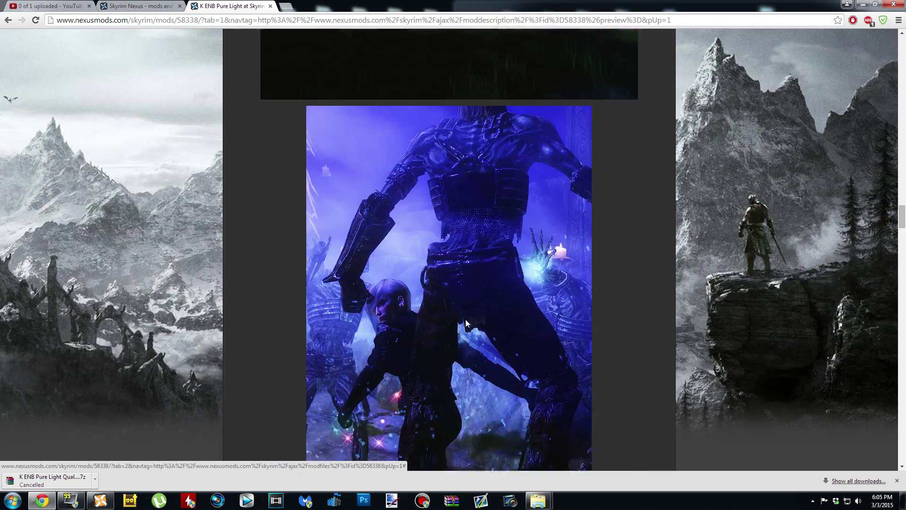
pyautogui.scroll(-20, 465, 323)
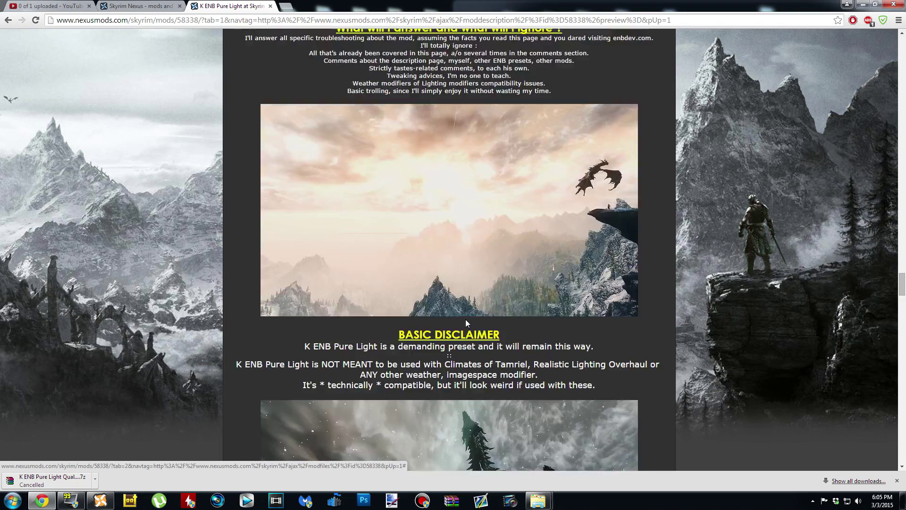
pyautogui.scroll(-3, 466, 320)
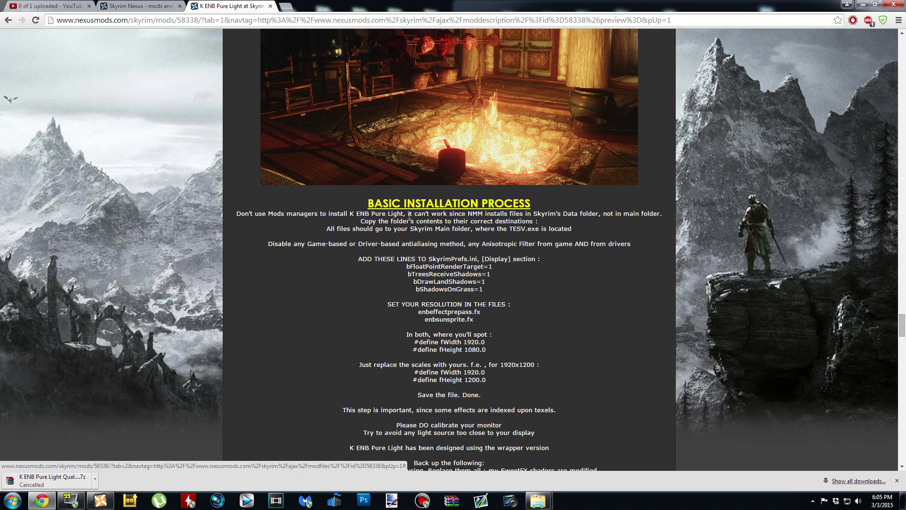
pyautogui.moveTo(329, 204); pyautogui.dragTo(537, 357)
pyautogui.click(537, 357)
# Mark the instructions down to fHeight 1200.0, then open the K ENB Pure Light desktop folder
pyautogui.moveTo(338, 190); pyautogui.dragTo(601, 380)
pyautogui.click(600, 380)
pyautogui.click(860, 6)
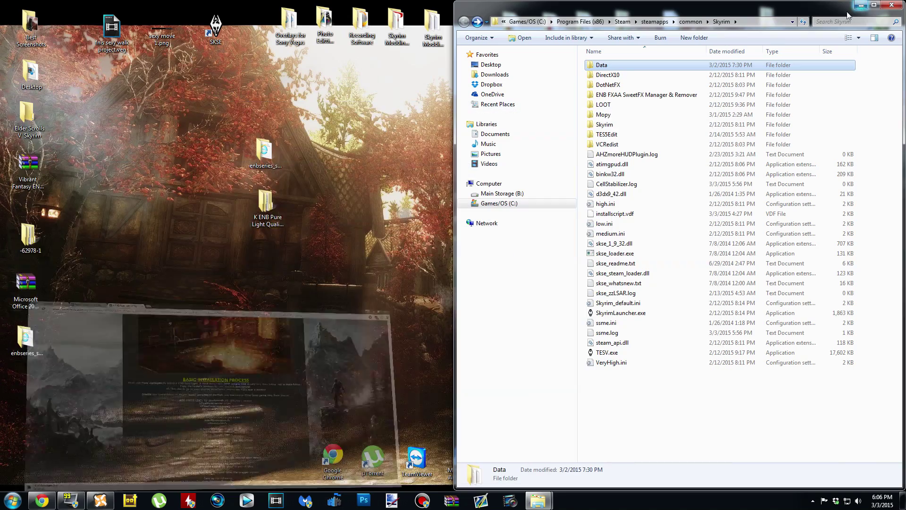
pyautogui.doubleClick(268, 206)
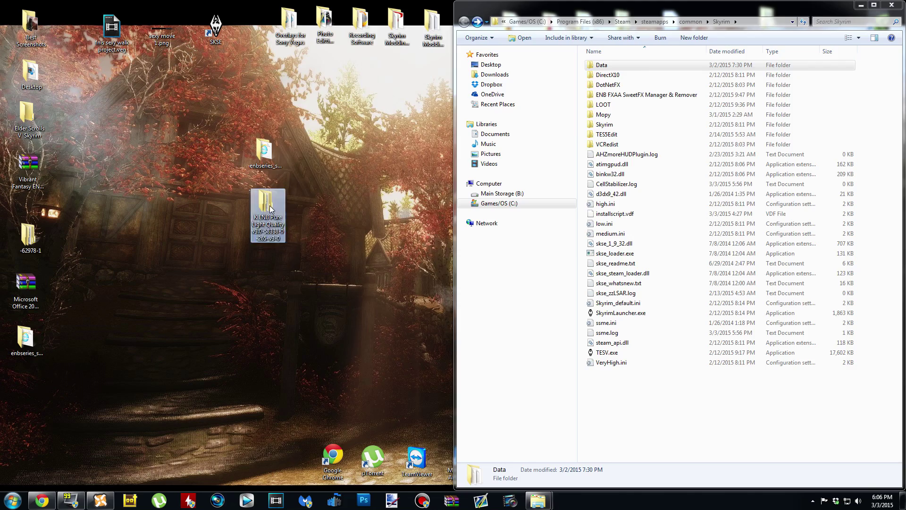
pyautogui.moveTo(547, 31); pyautogui.dragTo(308, 39)
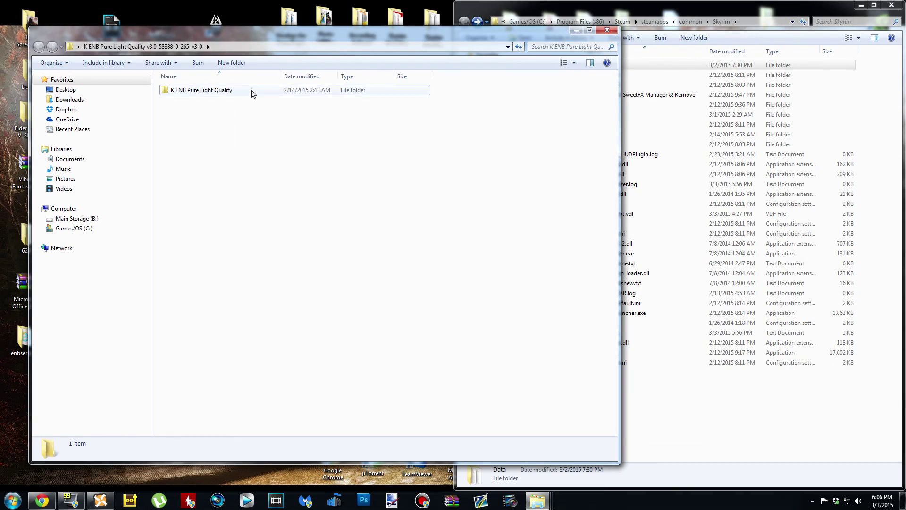
# Open K ENB Pure Light Quality > Mindflux Patches and select the subsurface scattering patch
pyautogui.doubleClick(251, 95)
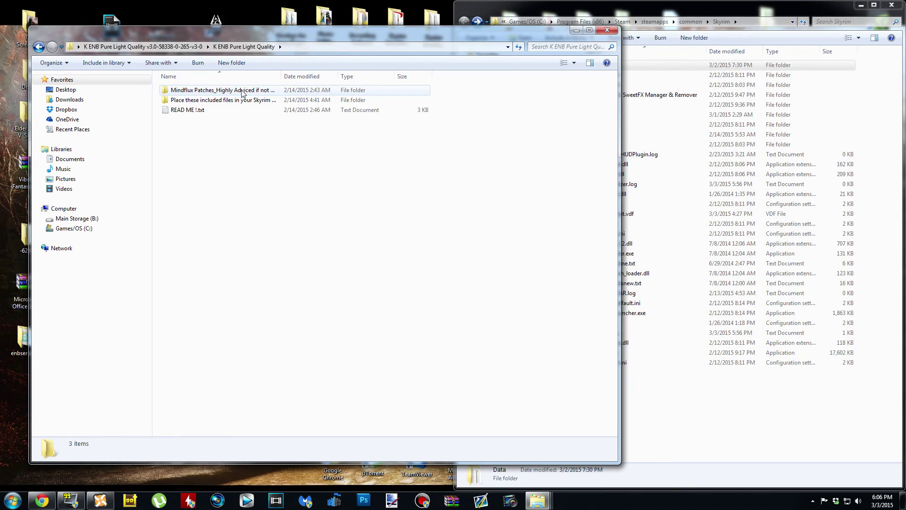
pyautogui.doubleClick(214, 92)
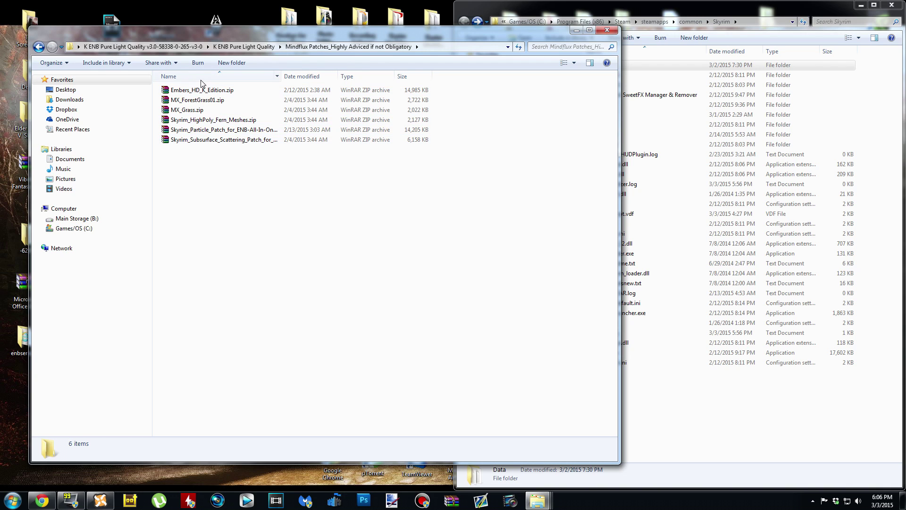
pyautogui.moveTo(354, 158); pyautogui.dragTo(220, 90)
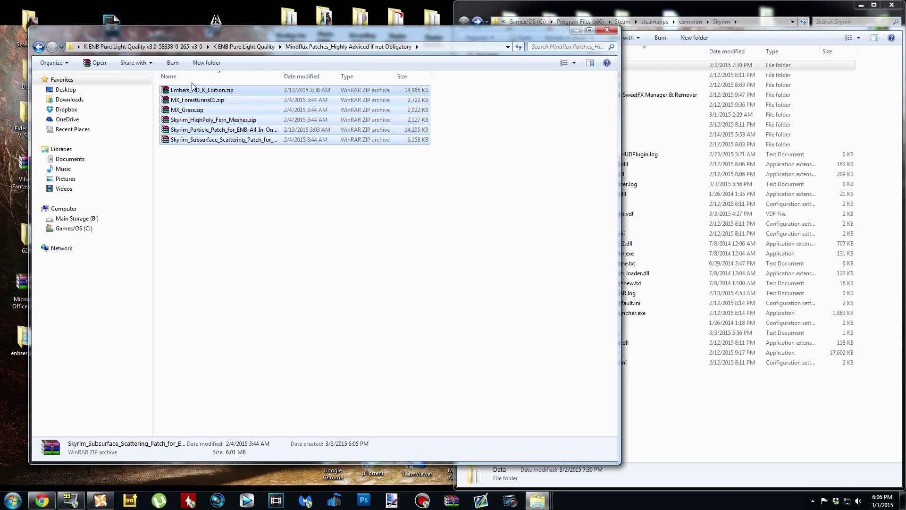
pyautogui.moveTo(460, 35); pyautogui.dragTo(728, 28)
pyautogui.click(540, 186)
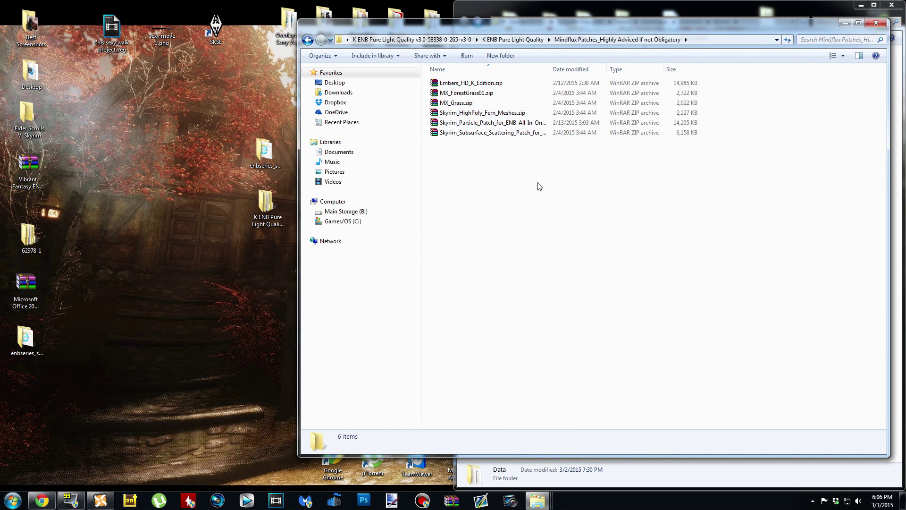
pyautogui.click(496, 137)
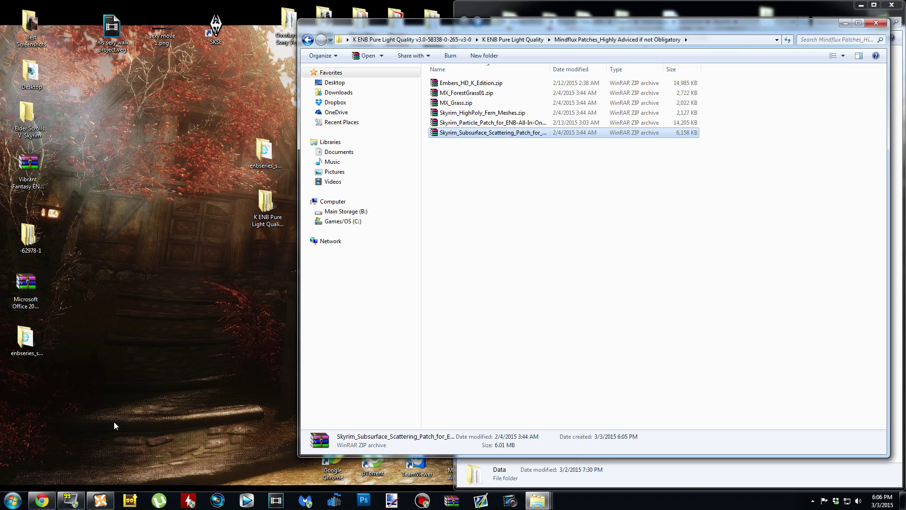
pyautogui.click(111, 500)
# Cancel Add Mod From File in Nexus Mod Manager and return to the Mindflux Patches folder
pyautogui.click(11, 53)
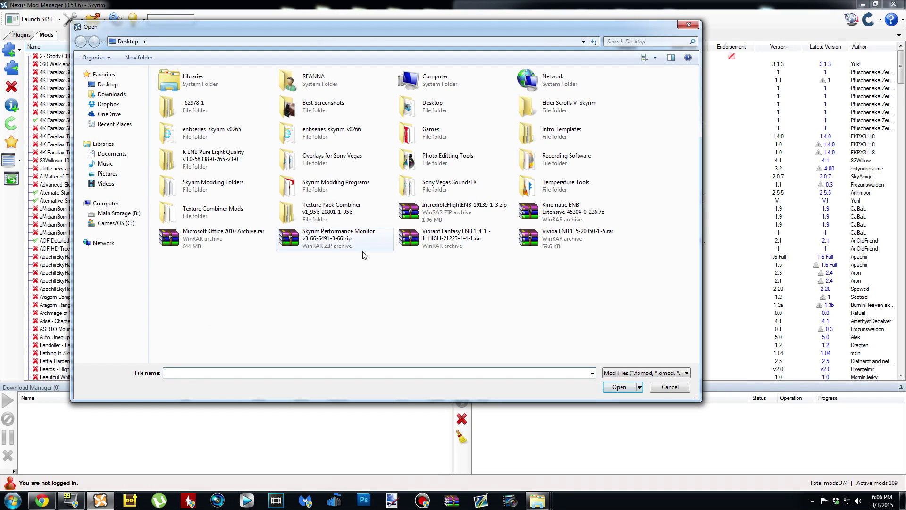
pyautogui.click(667, 387)
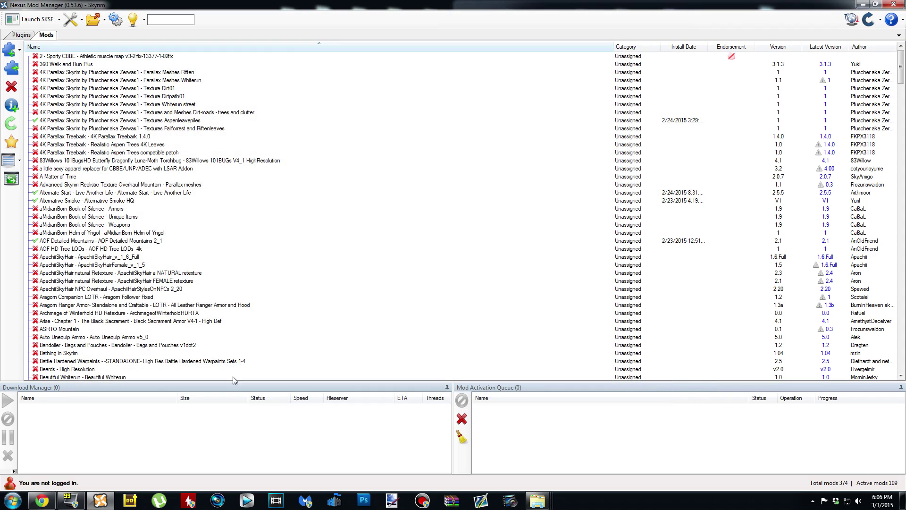
pyautogui.click(860, 5)
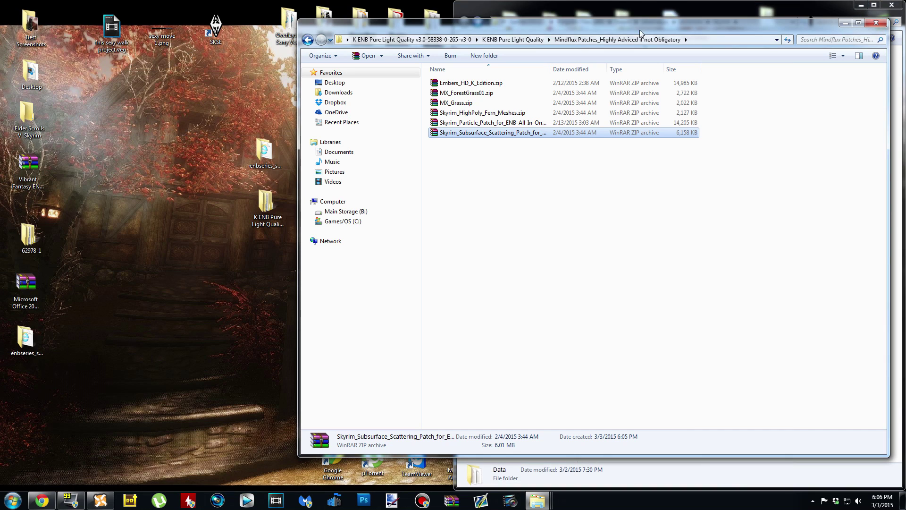
pyautogui.moveTo(559, 26); pyautogui.dragTo(501, 29)
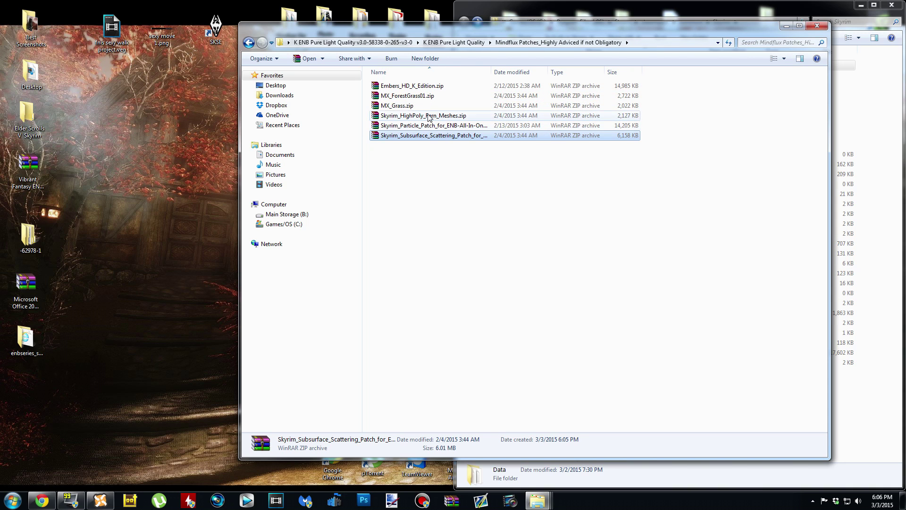
# Open the 'Place these included files in your Skyrim Main Folder' folder and select all 39 items
pyautogui.click(249, 43)
pyautogui.moveTo(444, 30); pyautogui.dragTo(281, 23)
pyautogui.doubleClick(287, 91)
pyautogui.scroll(-2, 583, 190)
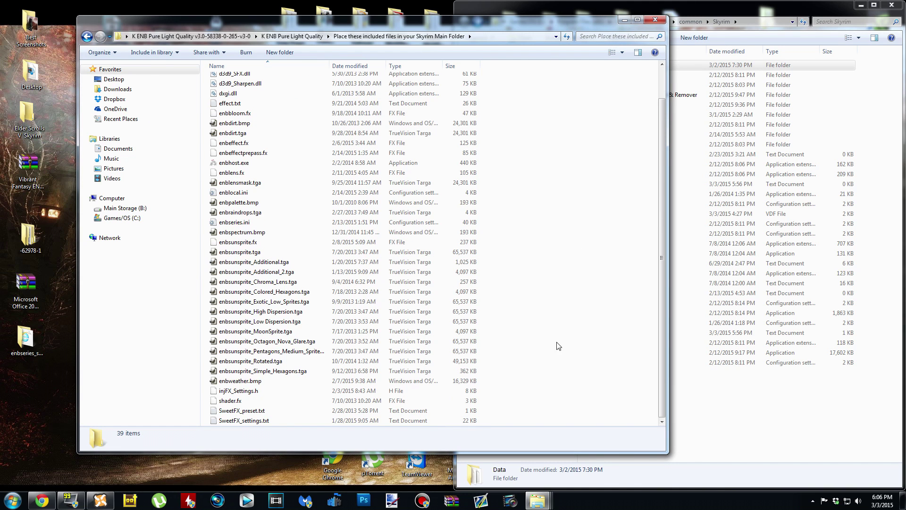
pyautogui.moveTo(522, 427); pyautogui.dragTo(245, 76)
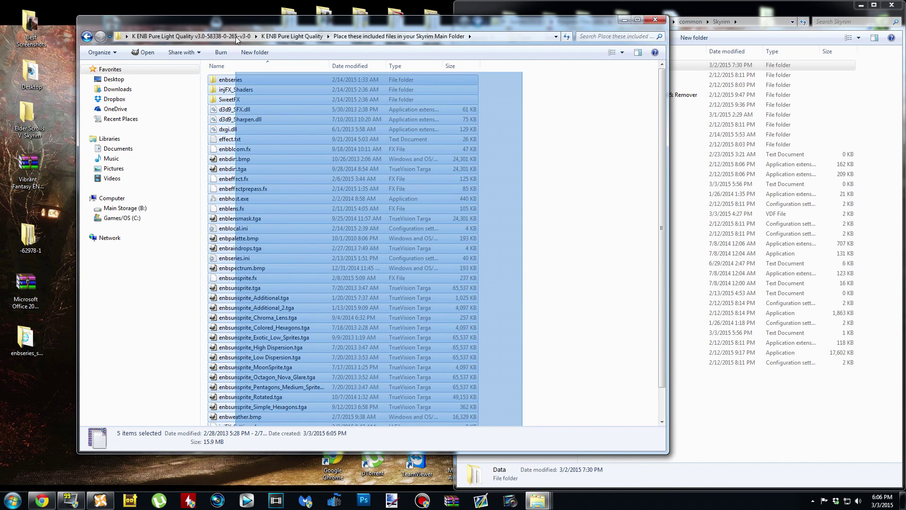
# Copy the 39 selected files and paste them into the Skyrim game folder
pyautogui.rightClick(323, 221)
pyautogui.click(386, 330)
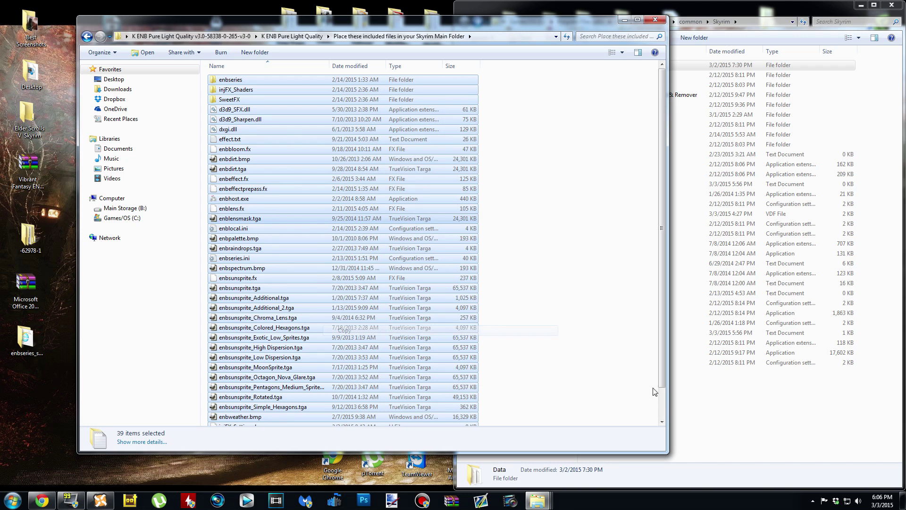
pyautogui.rightClick(693, 401)
pyautogui.click(707, 324)
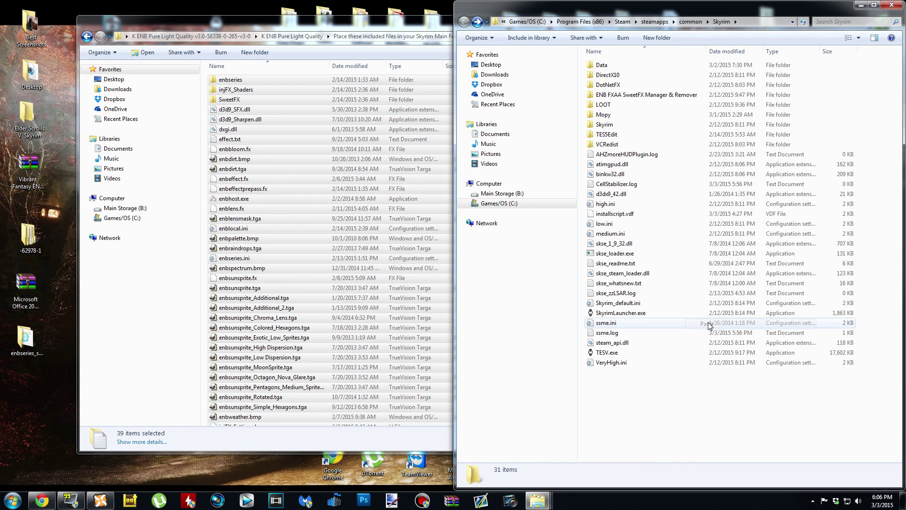
pyautogui.moveTo(309, 26); pyautogui.dragTo(272, 26)
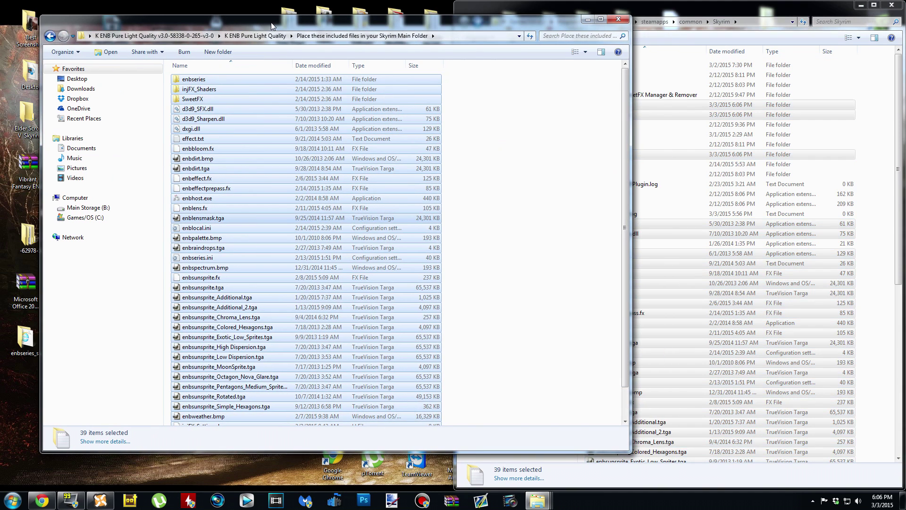
pyautogui.click(50, 37)
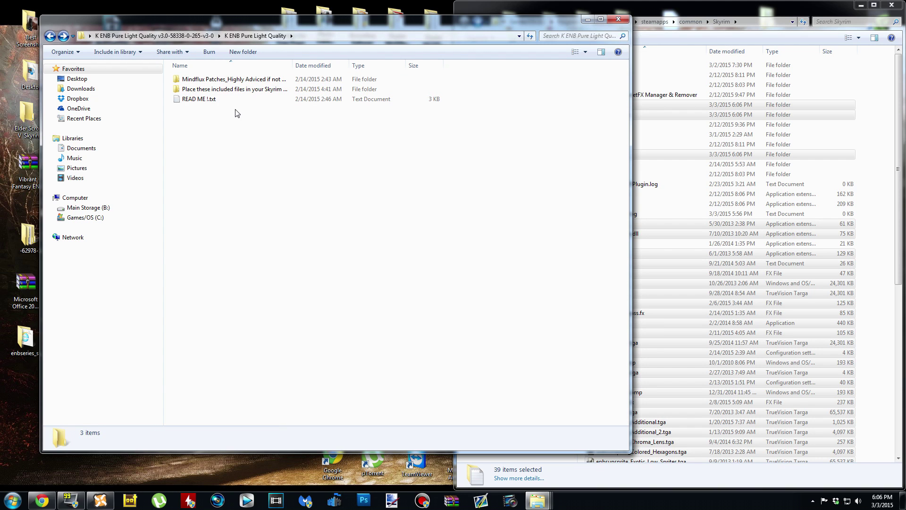
pyautogui.doubleClick(246, 100)
pyautogui.scroll(-5, 362, 268)
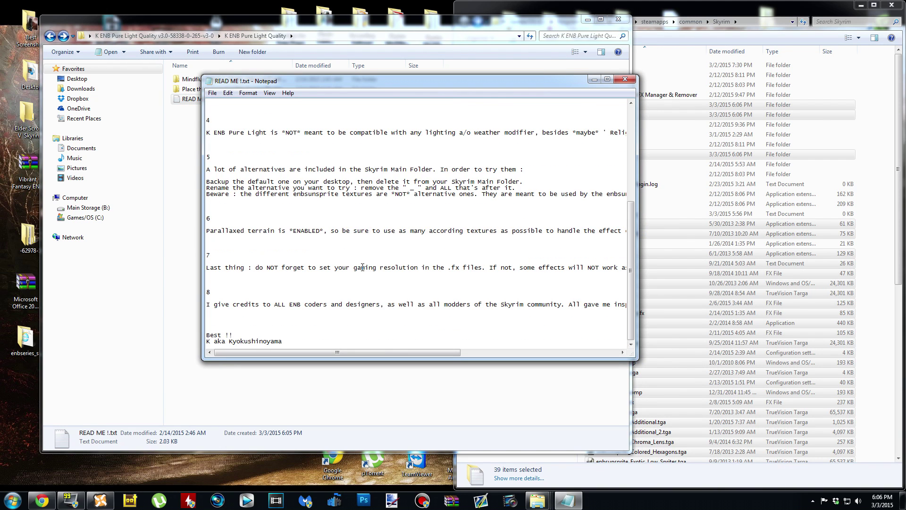
pyautogui.scroll(9, 362, 267)
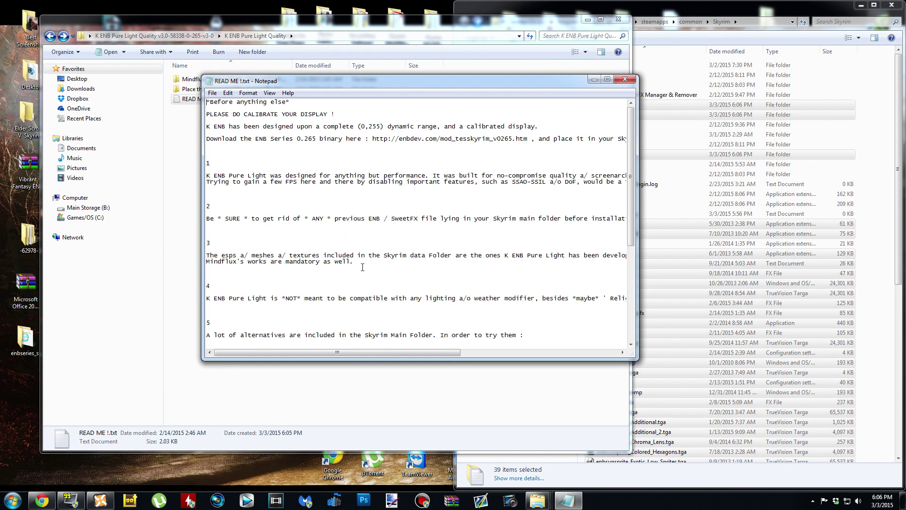
pyautogui.click(625, 79)
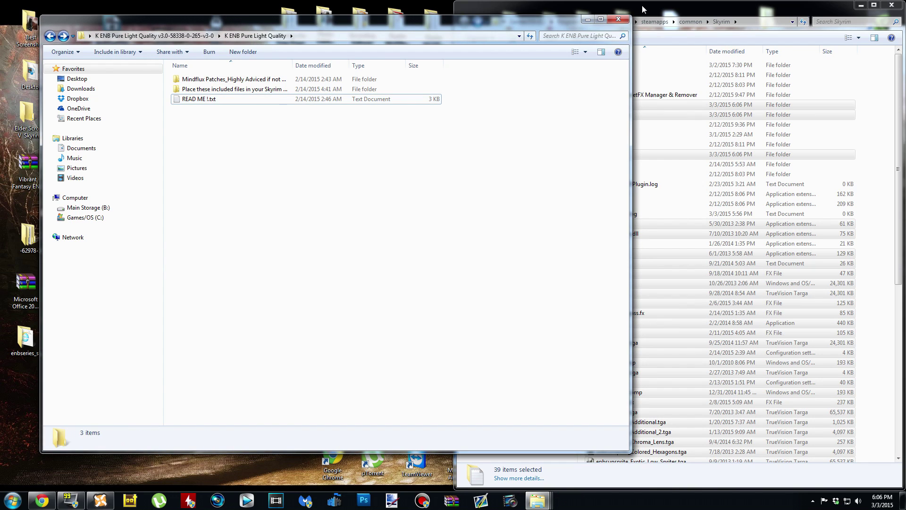
pyautogui.click(619, 20)
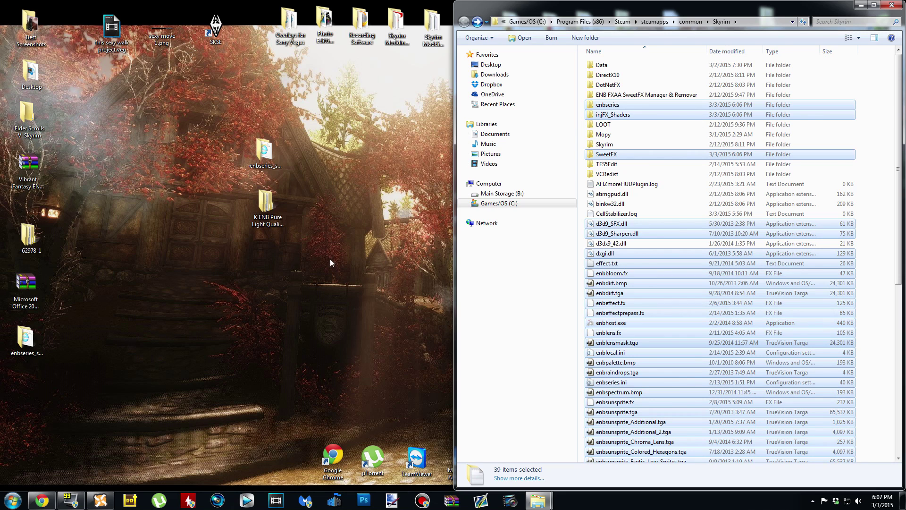
# Open the extracted enbseries_skyrim_v0265 folder and its WrapperVersion subfolder
pyautogui.click(265, 203)
pyautogui.click(276, 149)
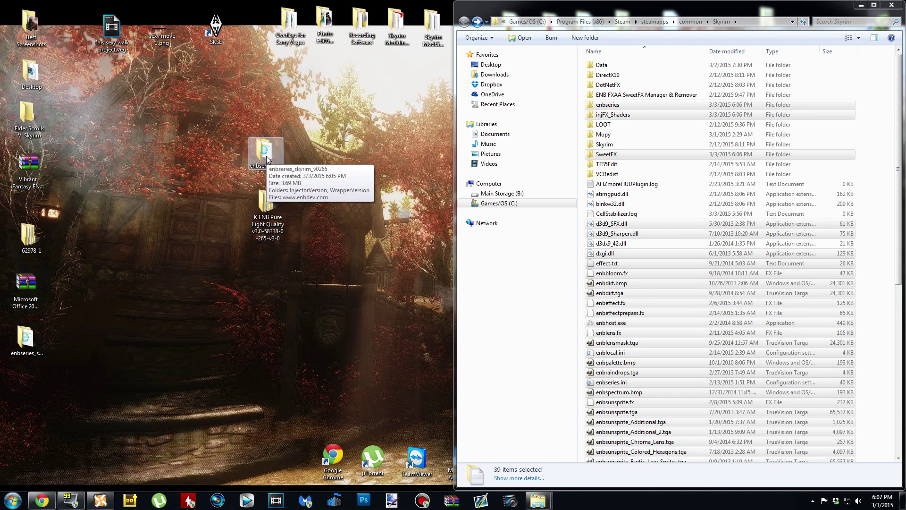
pyautogui.doubleClick(266, 152)
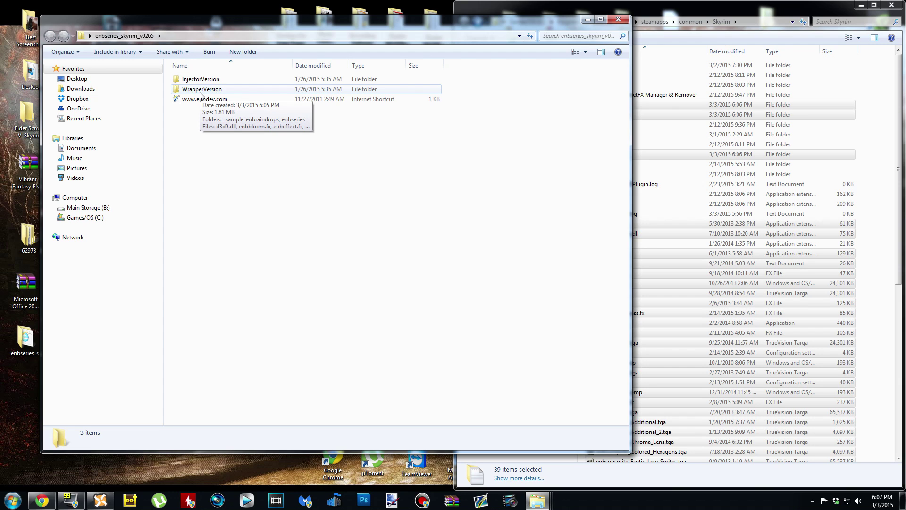
pyautogui.click(368, 94)
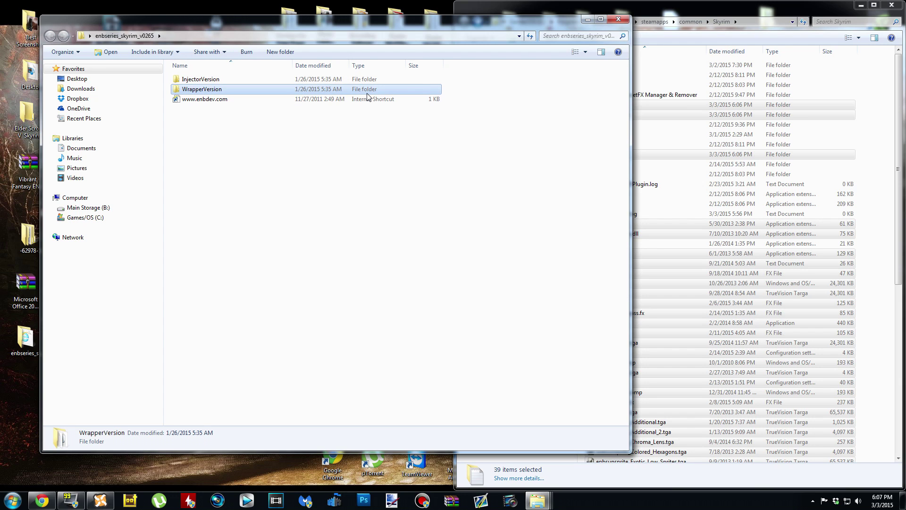
pyautogui.click(305, 83)
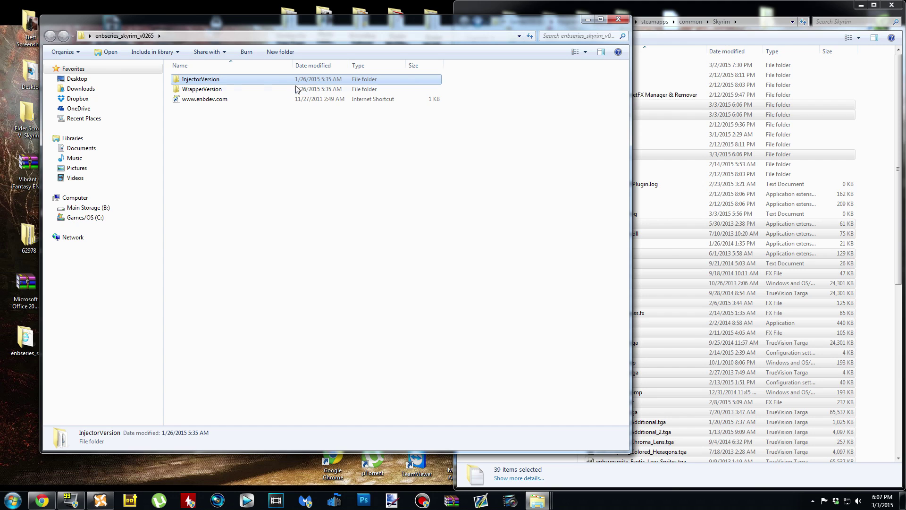
pyautogui.doubleClick(285, 89)
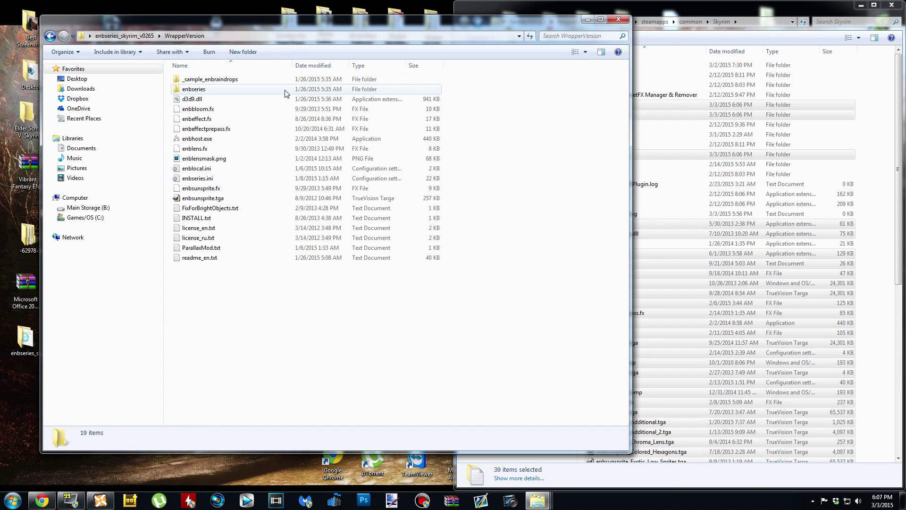
# Copy d3d9.dll into the Skyrim folder, confirm enbhost.exe is there, and close the ENB series window
pyautogui.click(238, 101)
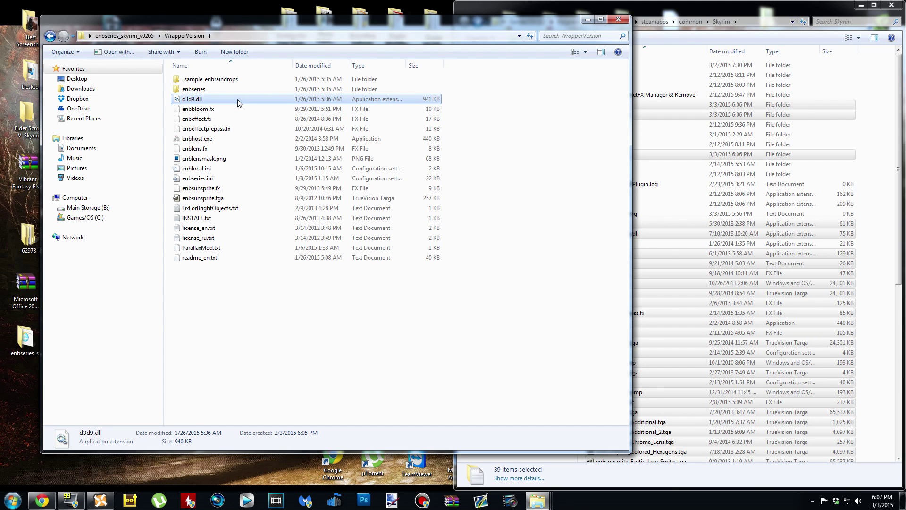
pyautogui.rightClick(237, 99)
pyautogui.click(276, 249)
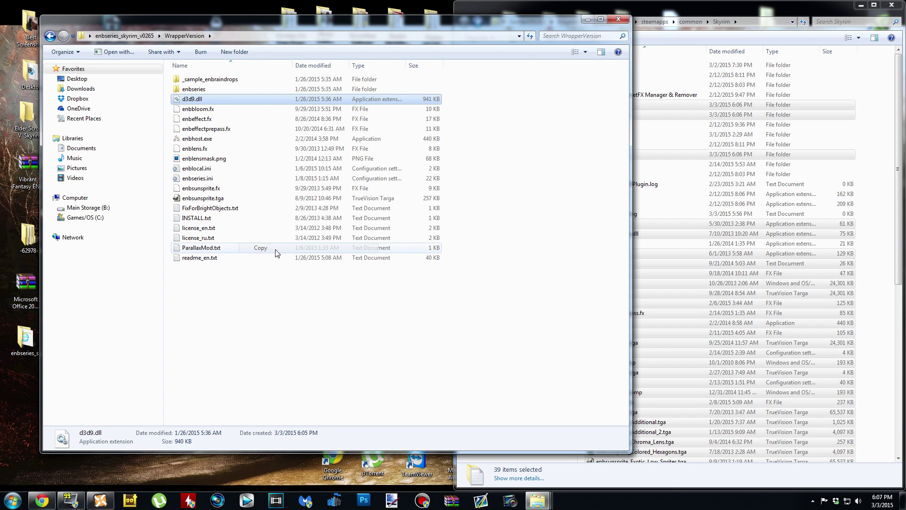
pyautogui.rightClick(879, 238)
pyautogui.click(805, 304)
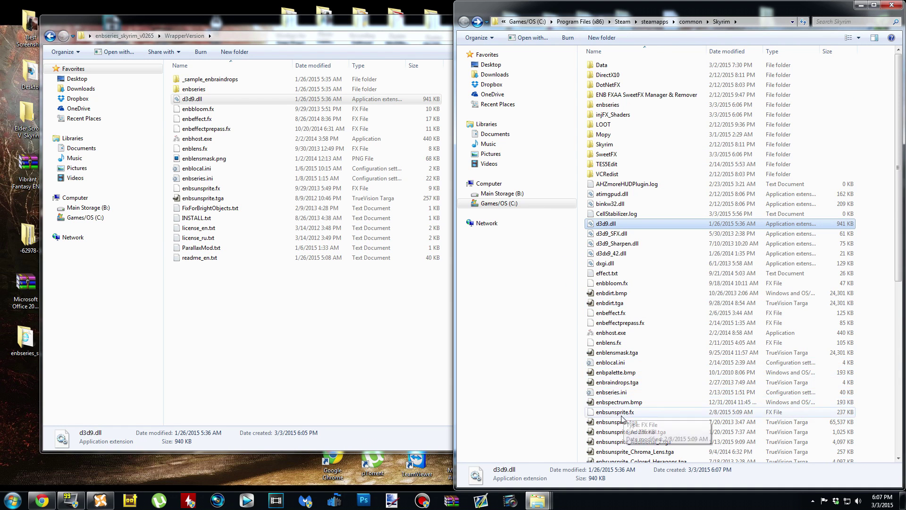
pyautogui.click(631, 333)
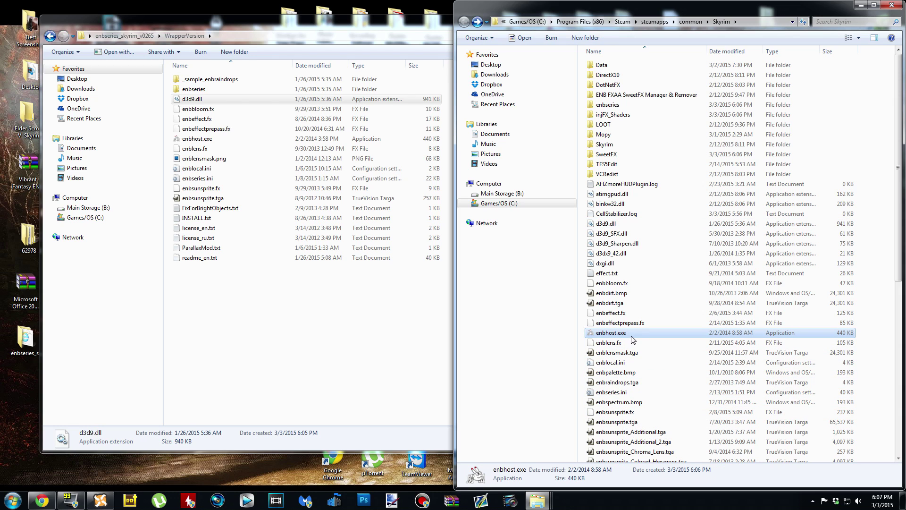
pyautogui.click(342, 378)
pyautogui.hotkey('alt', 'F4')
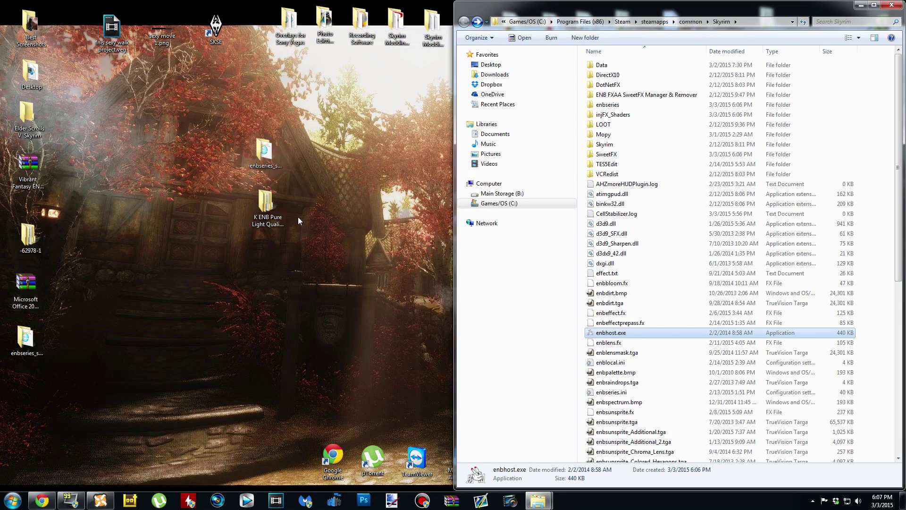
# Delete the two extracted ENB folders from the desktop
pyautogui.moveTo(241, 127); pyautogui.dragTo(278, 246)
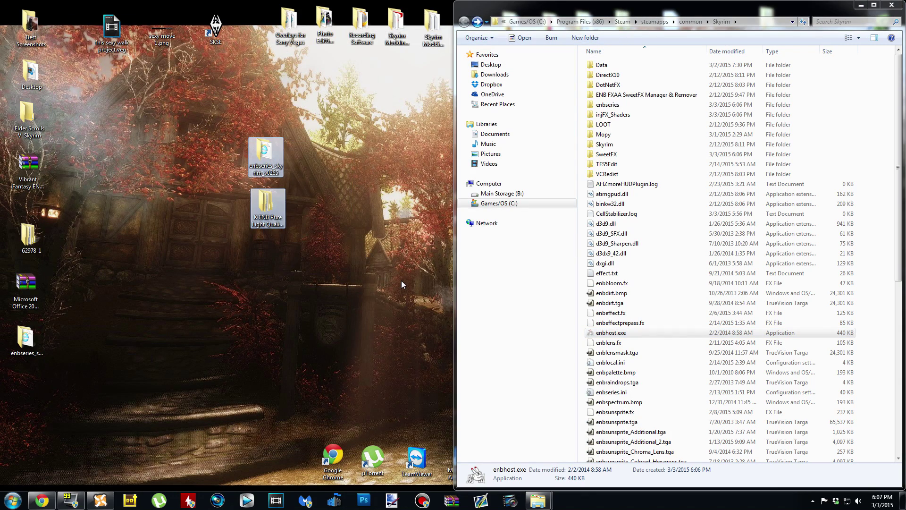
pyautogui.press('Delete')
pyautogui.press('Return')
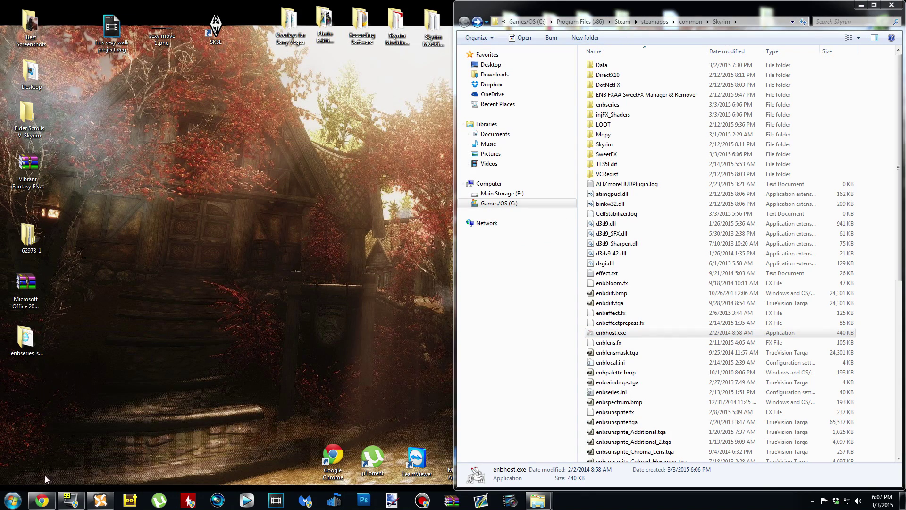
# Read the SkyrimPrefs.ini instructions on the K ENB Pure Light page, then minimise the browser
pyautogui.click(42, 501)
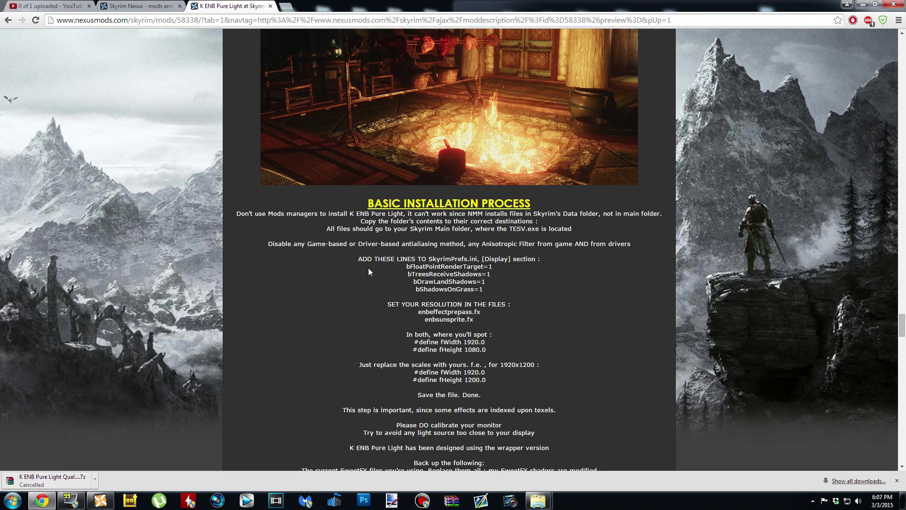
pyautogui.moveTo(354, 259); pyautogui.dragTo(519, 307)
pyautogui.moveTo(354, 258); pyautogui.dragTo(545, 400)
pyautogui.click(544, 397)
pyautogui.click(862, 5)
pyautogui.moveTo(613, 6); pyautogui.dragTo(526, 6)
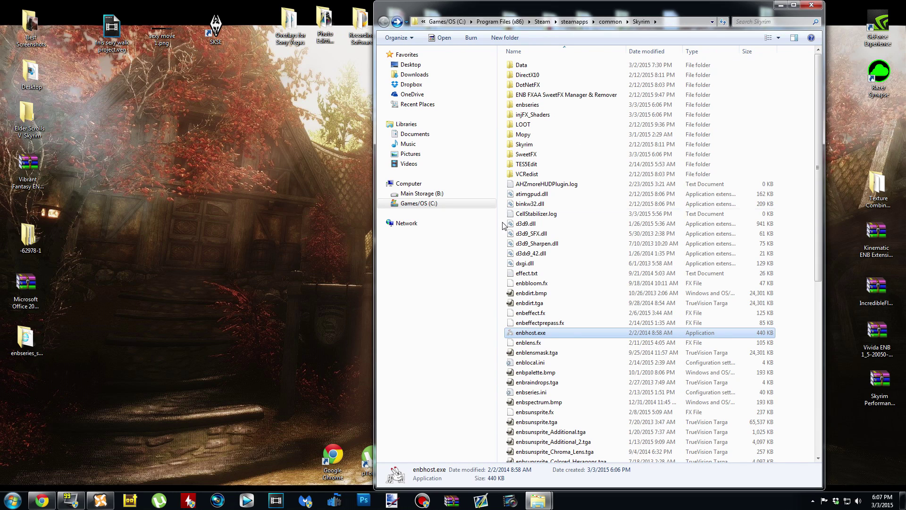
# Go to Documents > My Games > Skyrim and edit SkyrimPrefs.ini with Notepad++
pyautogui.click(419, 137)
pyautogui.doubleClick(588, 144)
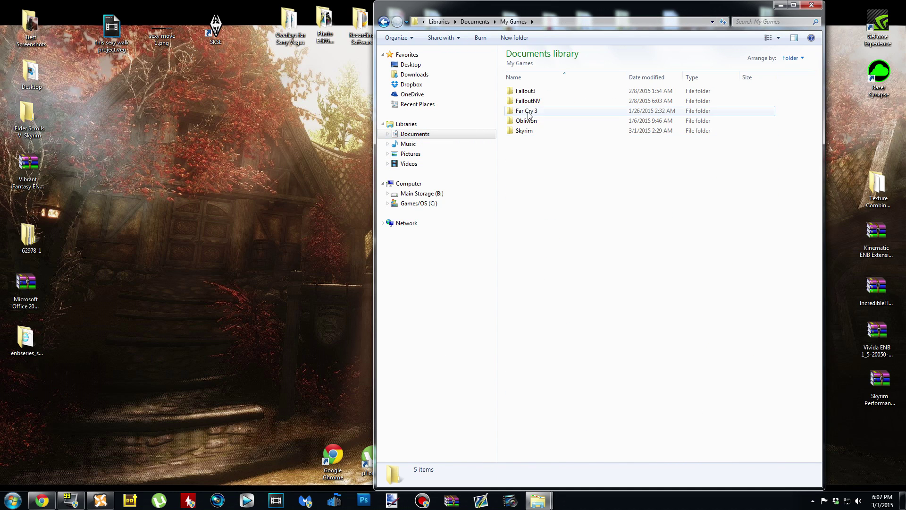
pyautogui.doubleClick(522, 130)
pyautogui.click(541, 152)
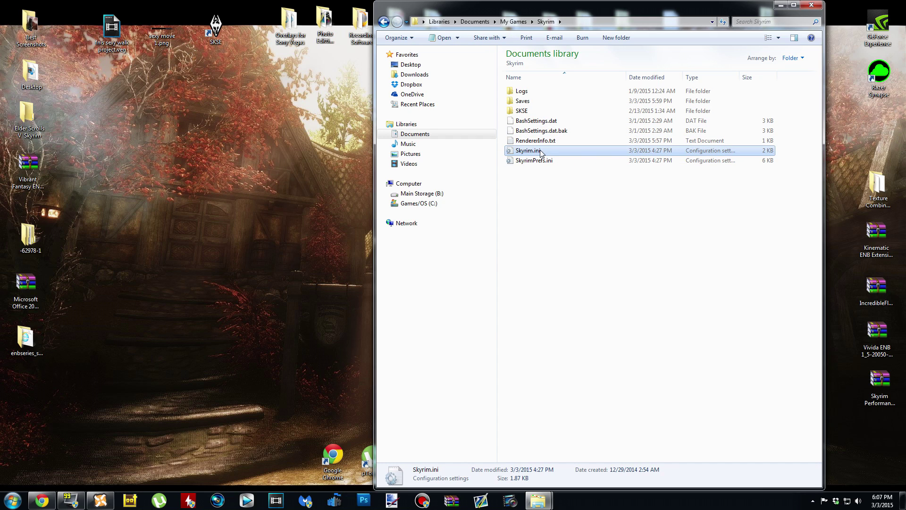
pyautogui.click(562, 161)
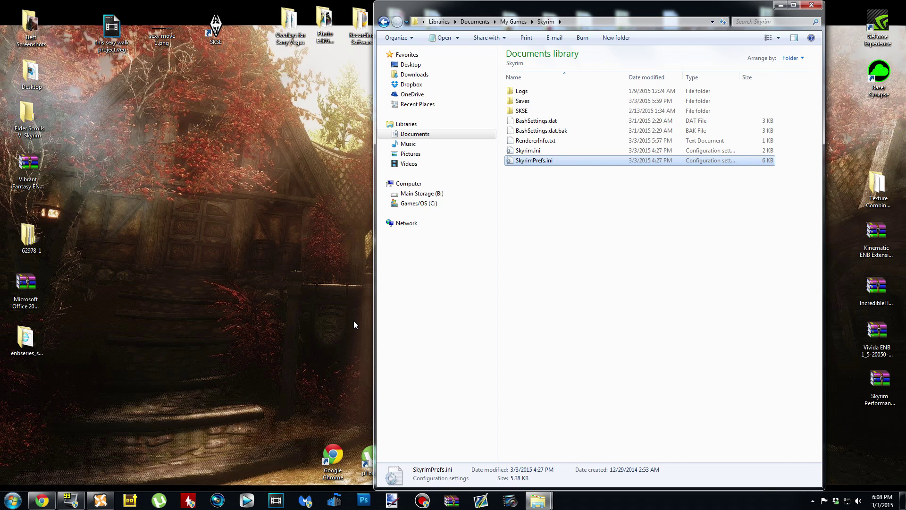
pyautogui.click(546, 149)
pyautogui.click(552, 314)
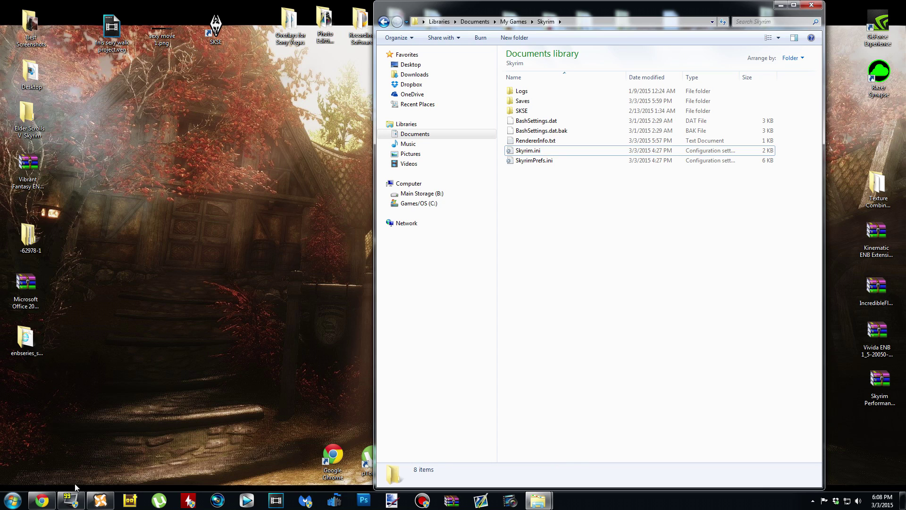
pyautogui.click(555, 162)
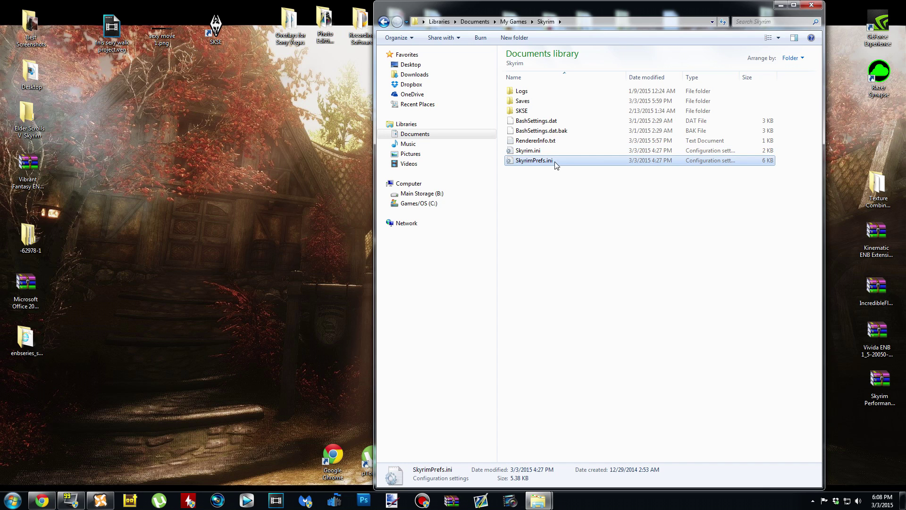
pyautogui.rightClick(555, 162)
pyautogui.click(583, 199)
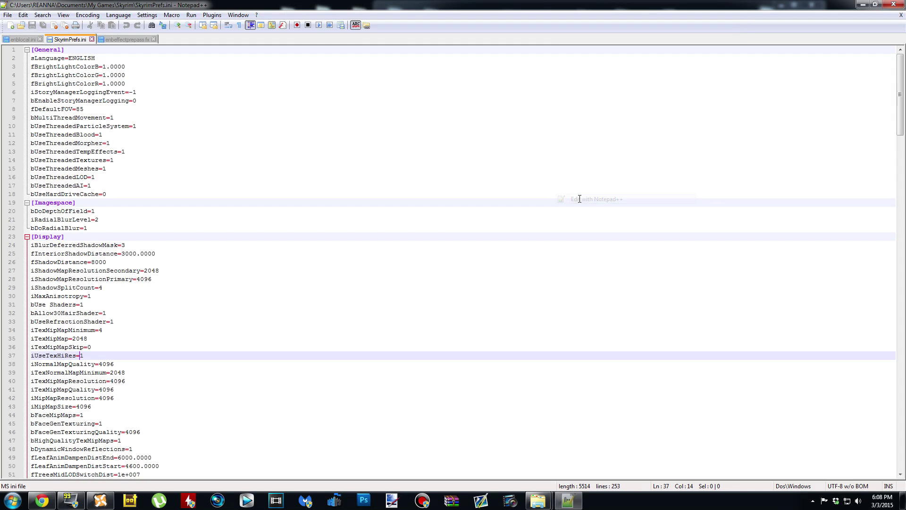
# Find bFloatPointRenderTarget in SkyrimPrefs.ini, confirming it is set to 1 on line 94
pyautogui.click(41, 501)
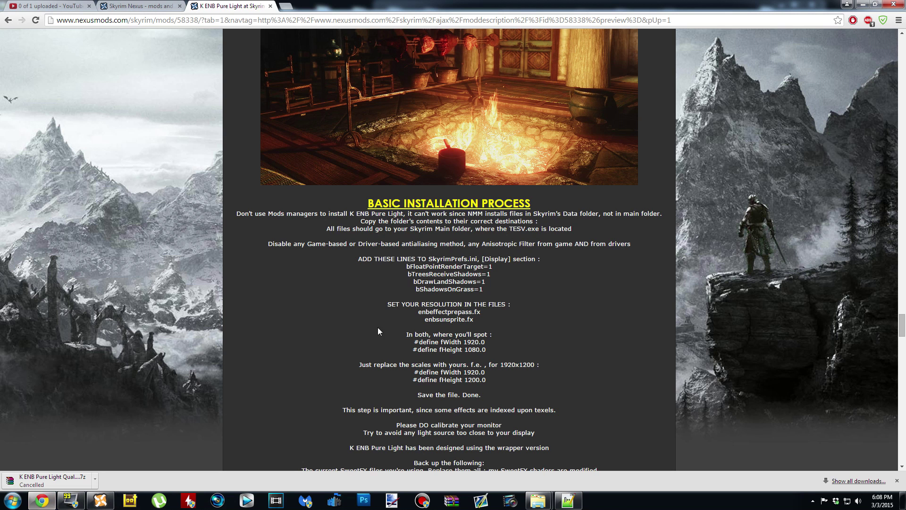
pyautogui.doubleClick(439, 267)
pyautogui.hotkey('ctrl', 'c')
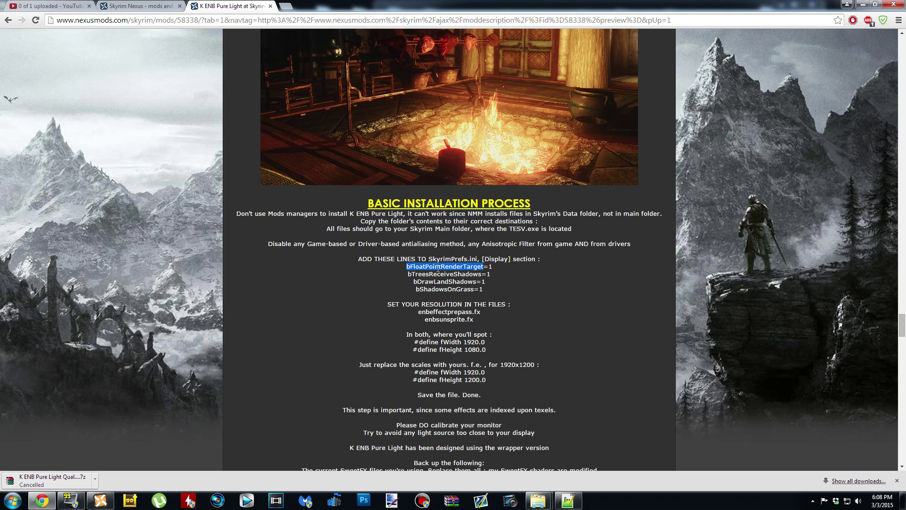
pyautogui.click(568, 501)
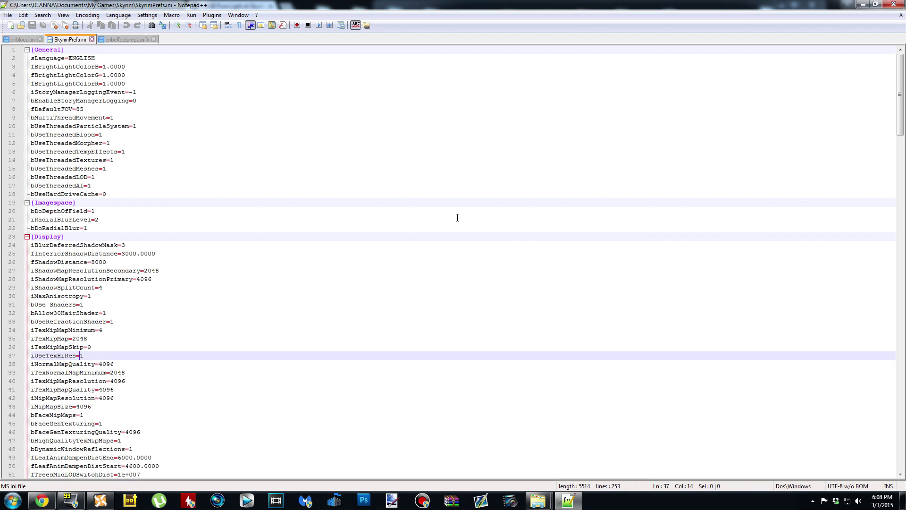
pyautogui.hotkey('ctrl', 'f')
pyautogui.hotkey('ctrl', 'v')
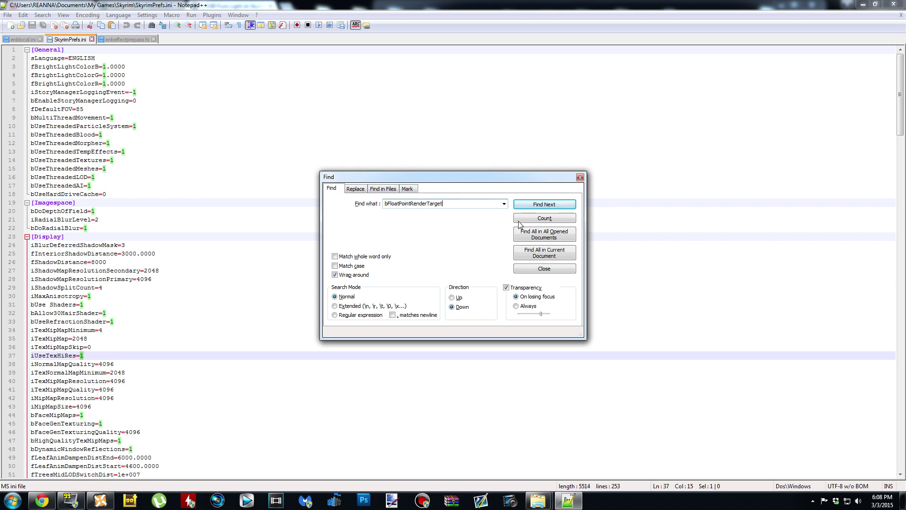
pyautogui.click(541, 204)
pyautogui.click(580, 177)
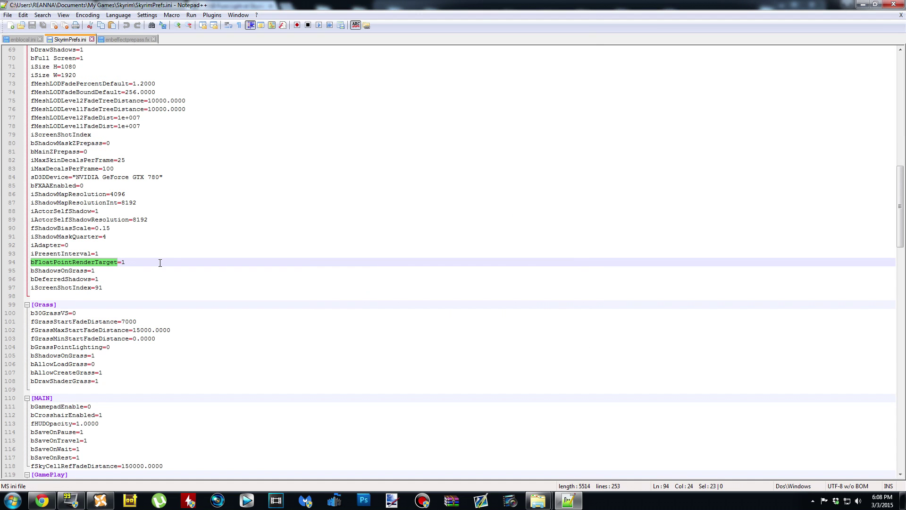
pyautogui.click(160, 263)
pyautogui.hotkey('shift', 'Left')
pyautogui.hotkey('shift', 'Left')
pyautogui.hotkey('shift', 'Left')
pyautogui.hotkey('shift', 'Left')
pyautogui.hotkey('shift', 'Left')
pyautogui.hotkey('shift', 'Left')
pyautogui.hotkey('shift', 'Left')
pyautogui.hotkey('shift', 'Left')
pyautogui.hotkey('shift', 'Left')
pyautogui.hotkey('shift', 'Left')
pyautogui.hotkey('shift', 'Left')
pyautogui.hotkey('shift', 'Left')
pyautogui.hotkey('shift', 'Left')
pyautogui.hotkey('shift', 'Left')
pyautogui.hotkey('shift', 'Left')
pyautogui.hotkey('shift', 'Left')
pyautogui.hotkey('shift', 'Left')
pyautogui.hotkey('shift', 'Left')
pyautogui.hotkey('shift', 'Left')
pyautogui.hotkey('shift', 'Left')
# Find bTreesReceiveShadows in SkyrimPrefs.ini, confirming it is set to 1 on line 67
pyautogui.click(42, 500)
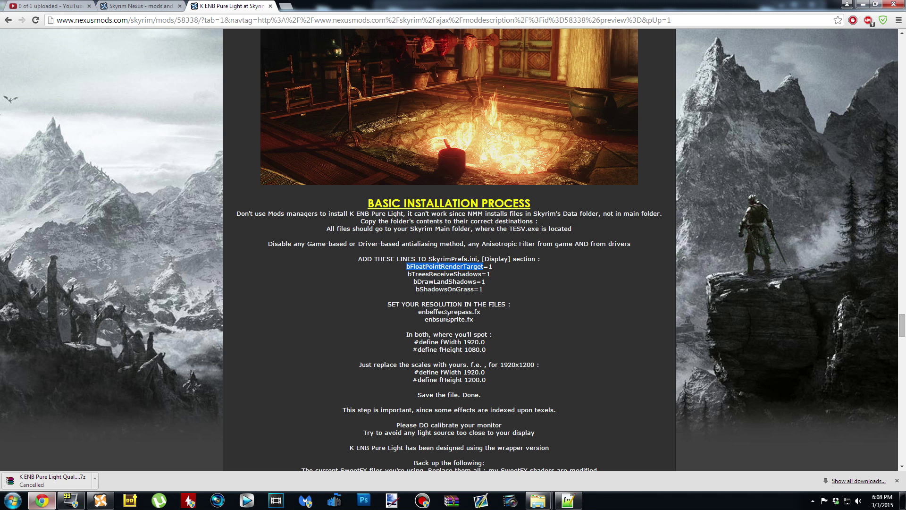
pyautogui.click(498, 268)
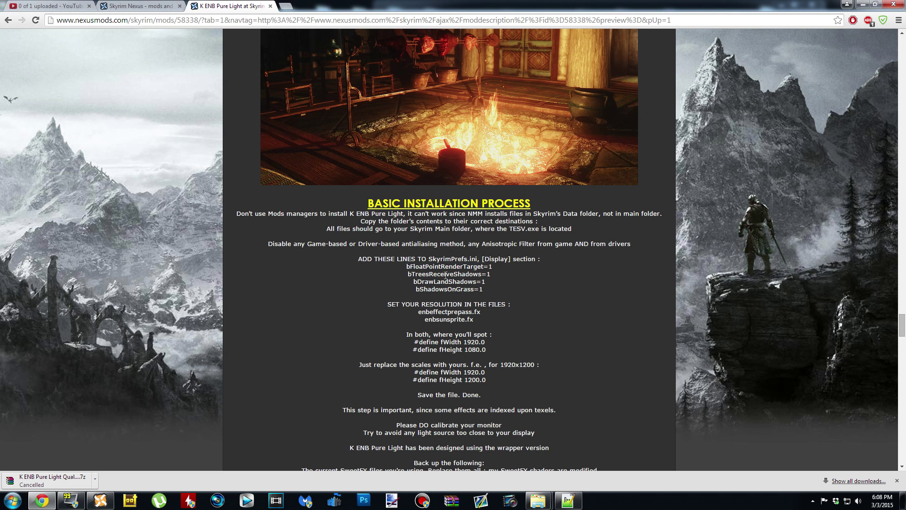
pyautogui.moveTo(400, 259); pyautogui.dragTo(504, 304)
pyautogui.click(505, 304)
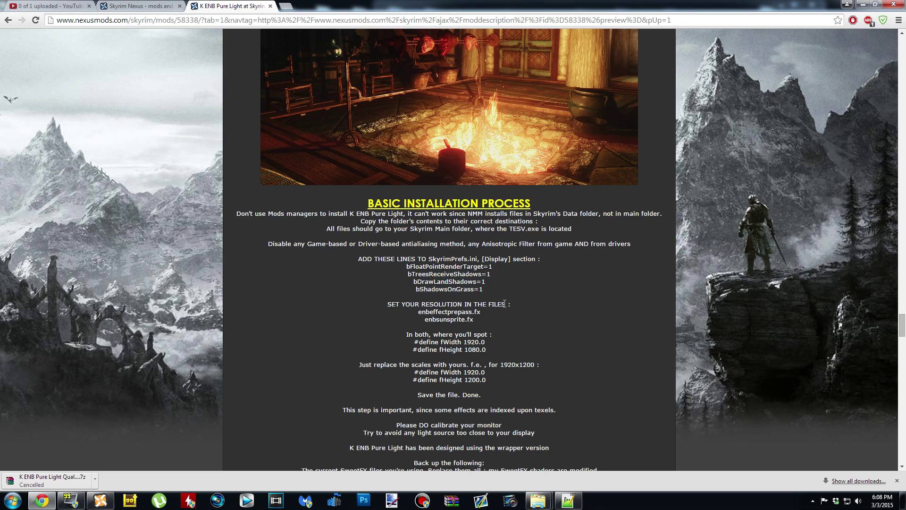
pyautogui.doubleClick(445, 274)
pyautogui.hotkey('ctrl', 'c')
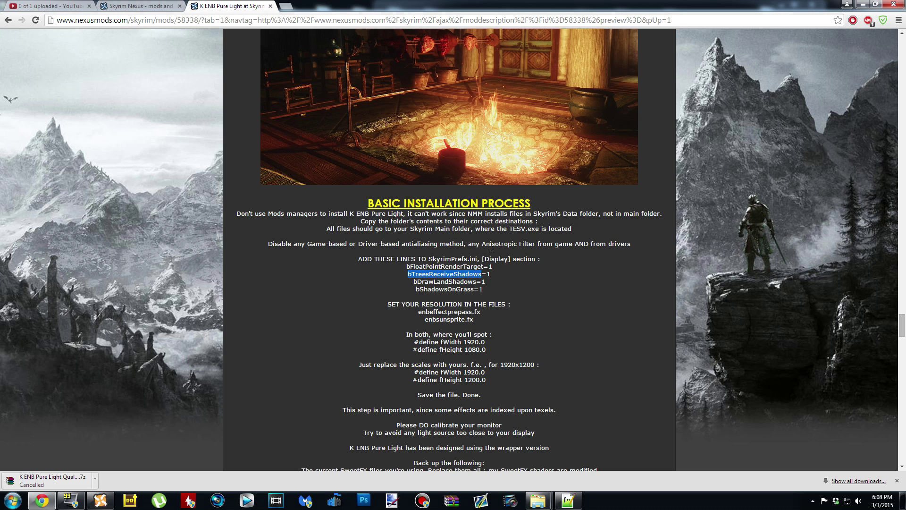
pyautogui.click(568, 500)
pyautogui.hotkey('ctrl', 'f')
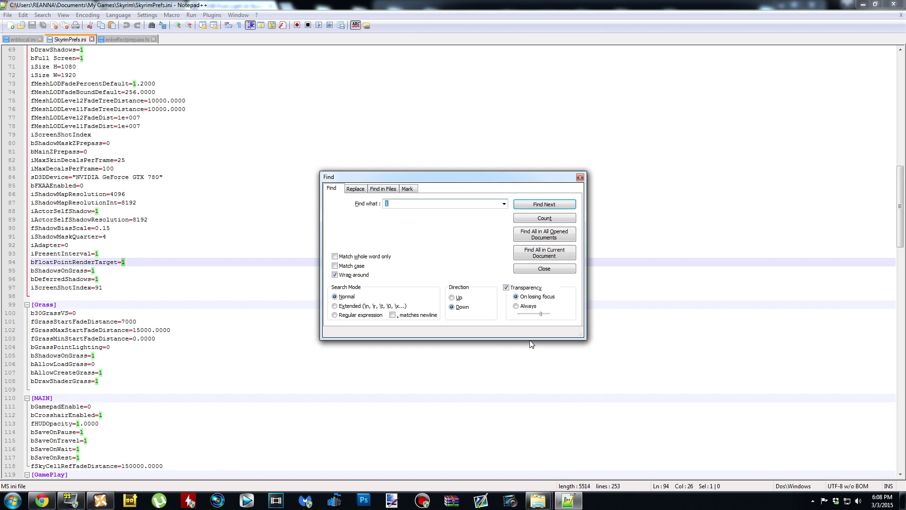
pyautogui.hotkey('ctrl', 'v')
pyautogui.click(544, 204)
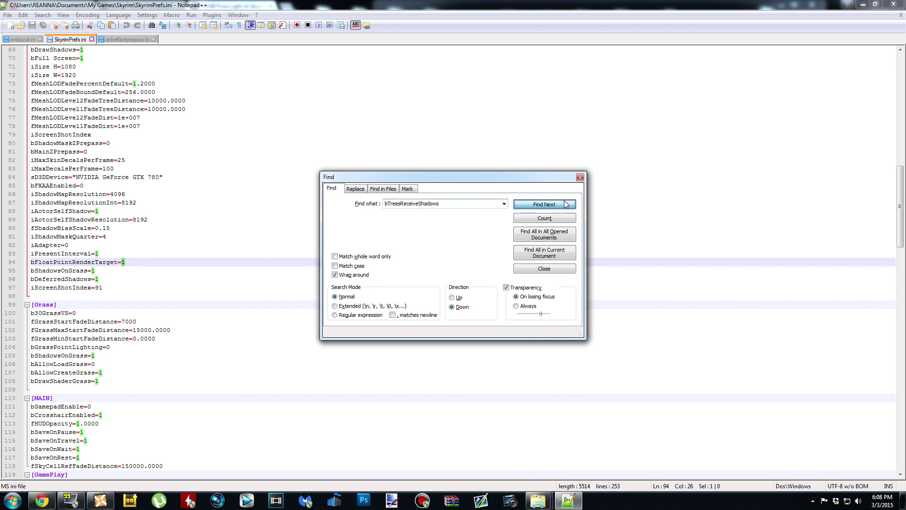
pyautogui.click(580, 177)
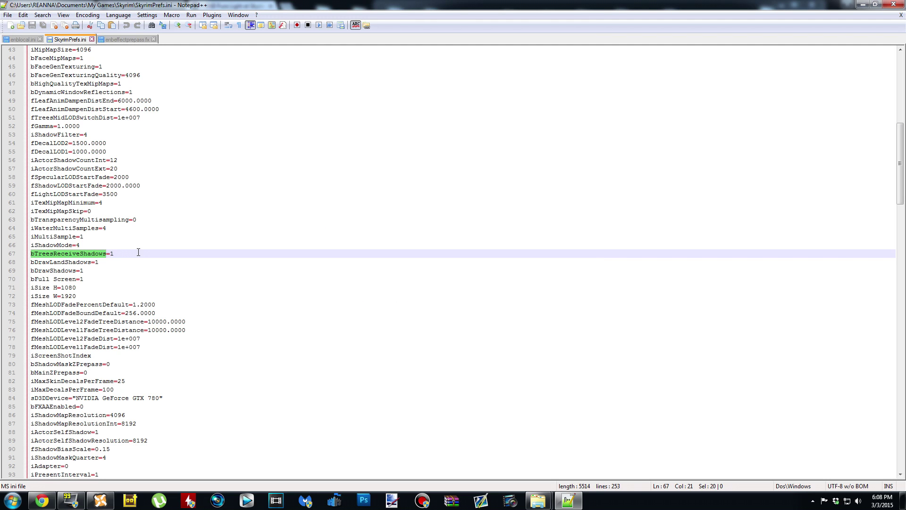
# Copy the setting name bDrawLandShadows from the install instructions page
pyautogui.click(42, 500)
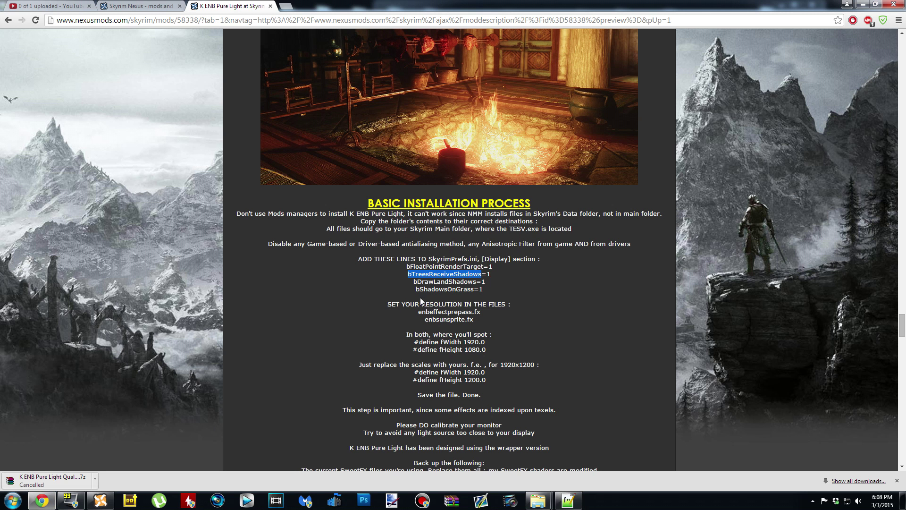
pyautogui.doubleClick(439, 281)
pyautogui.hotkey('ctrl', 'c')
pyautogui.click(568, 501)
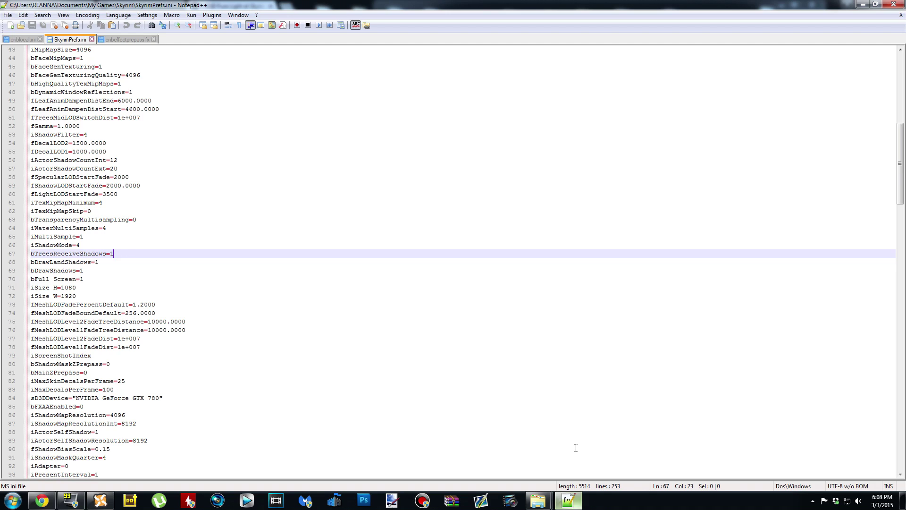
# Search SkyrimPrefs.ini for bDrawLandShadows, found as bDrawLandShadows=1 on line 68
pyautogui.hotkey('ctrl', 'f')
pyautogui.hotkey('ctrl', 'v')
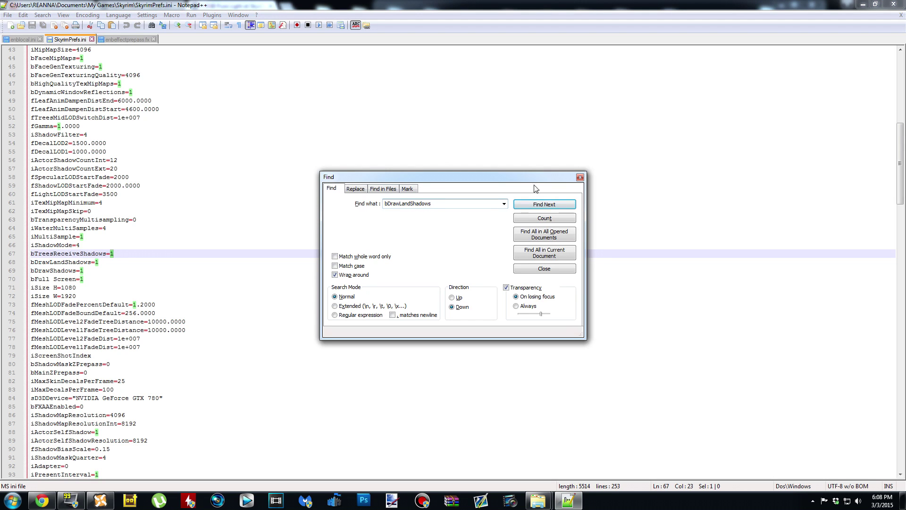
pyautogui.click(557, 204)
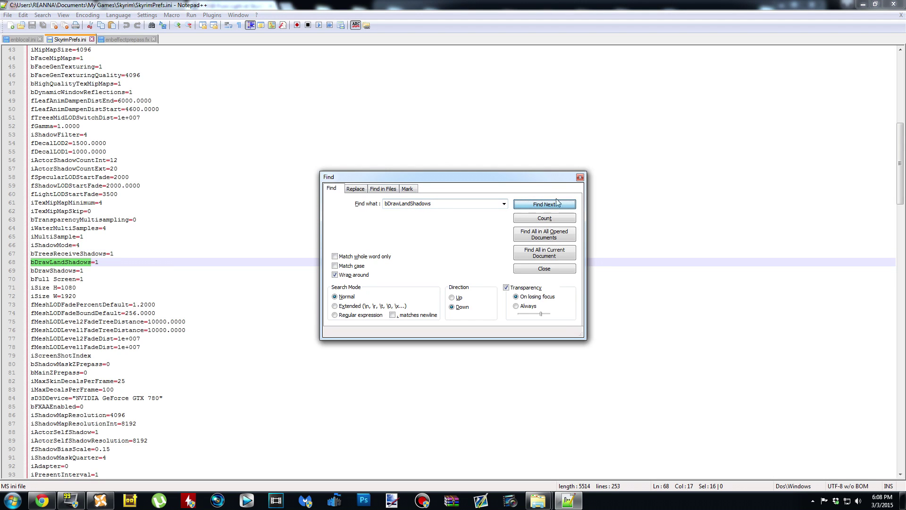
pyautogui.click(580, 178)
pyautogui.press('End')
# Copy bShadowsOnGrass from the instructions and find bShadowsOnGrass=1 on line 95
pyautogui.hotkey('alt', 'Tab')
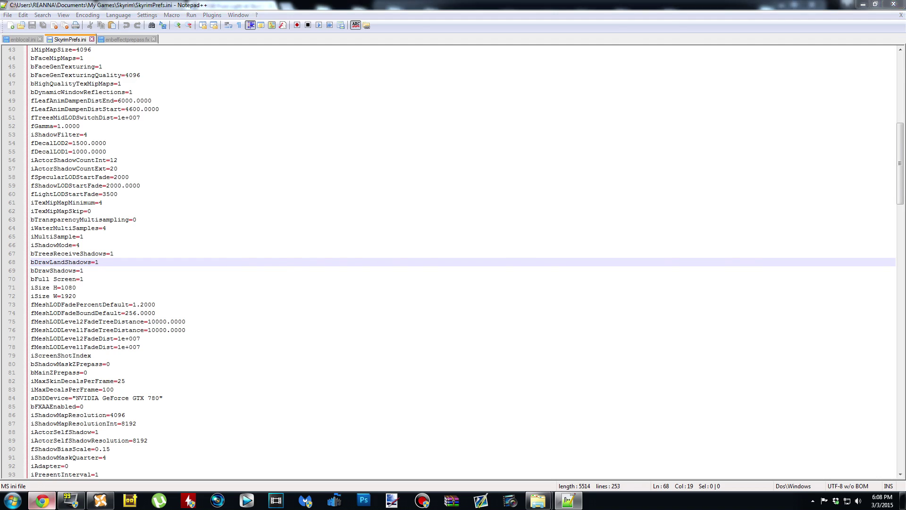
pyautogui.doubleClick(440, 288)
pyautogui.hotkey('ctrl', 'c')
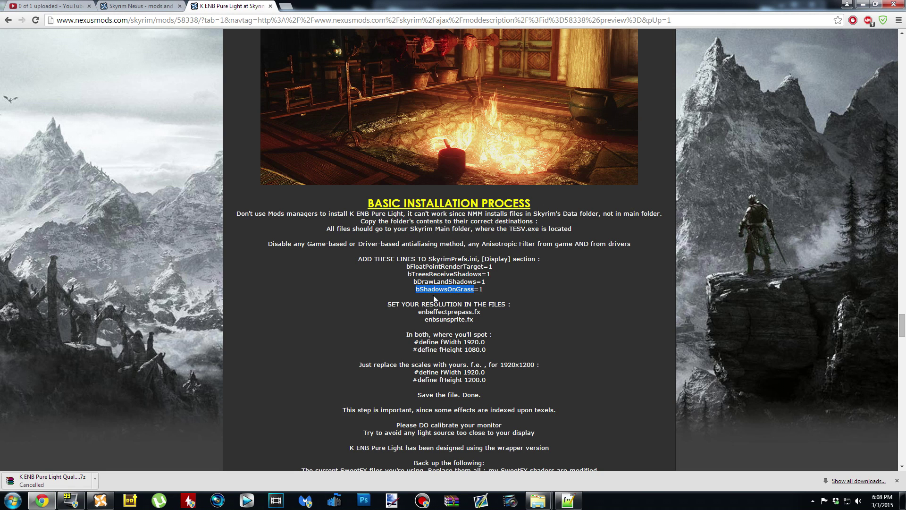
pyautogui.hotkey('alt', 'Tab')
pyautogui.hotkey('ctrl', 'f')
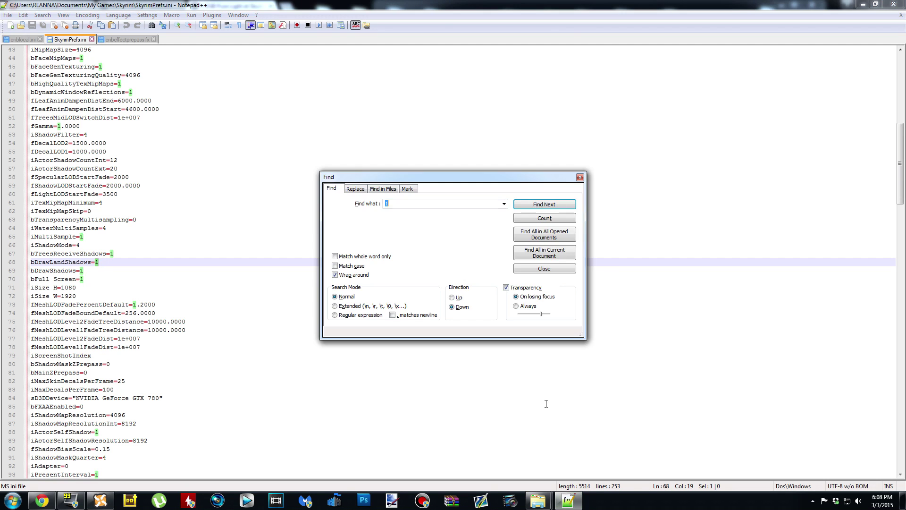
pyautogui.hotkey('ctrl', 'v')
pyautogui.click(526, 206)
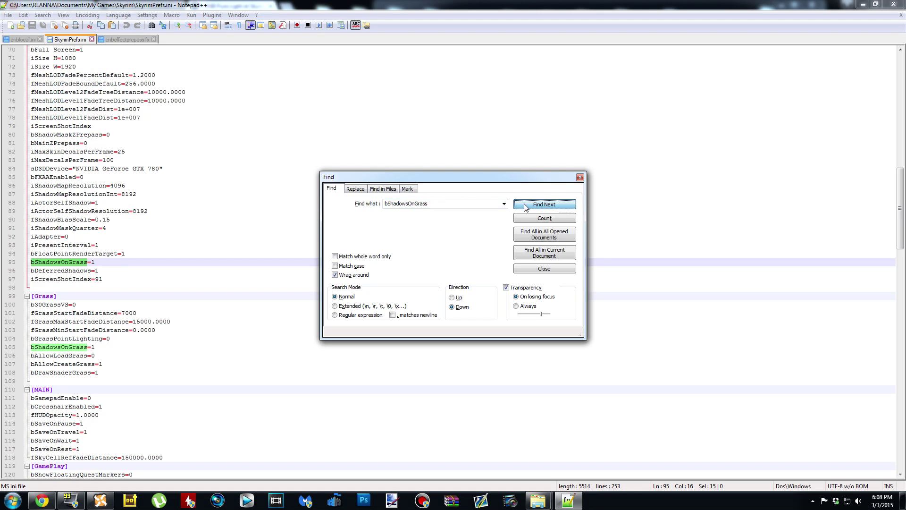
pyautogui.click(580, 177)
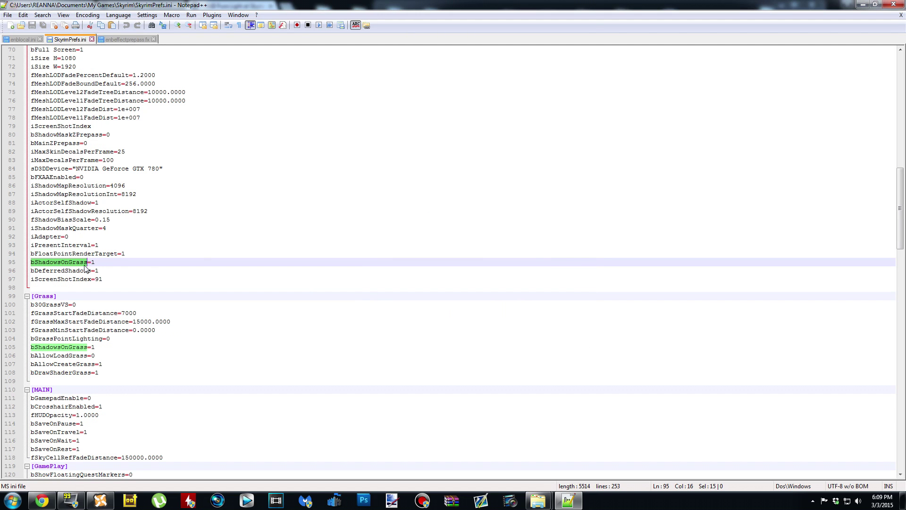
pyautogui.click(112, 262)
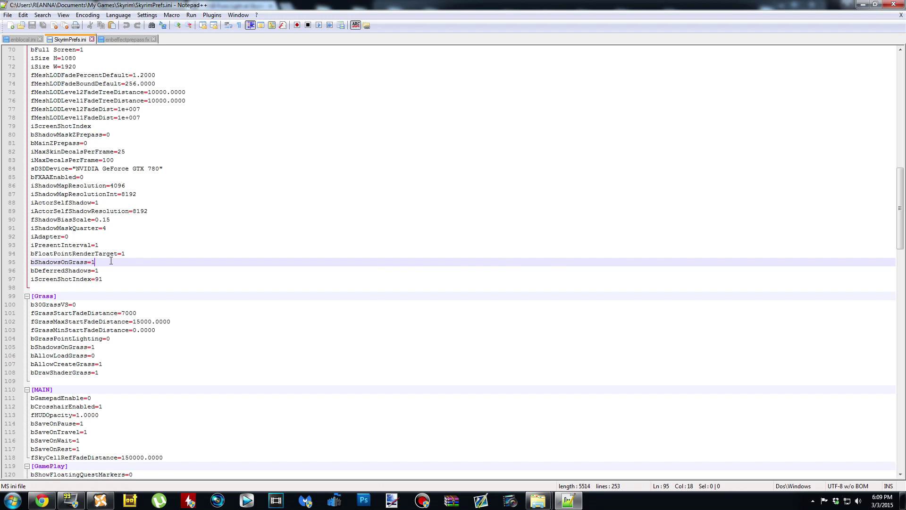
# Delete the duplicate bShadowsOnGrass=1 line 95 and save SkyrimPrefs.ini
pyautogui.press('BackSpace')
pyautogui.press('BackSpace')
pyautogui.press('BackSpace')
pyautogui.press('BackSpace')
pyautogui.press('BackSpace')
pyautogui.press('BackSpace')
pyautogui.press('BackSpace')
pyautogui.press('BackSpace')
pyautogui.press('BackSpace')
pyautogui.press('BackSpace')
pyautogui.press('BackSpace')
pyautogui.press('BackSpace')
pyautogui.press('BackSpace')
pyautogui.press('BackSpace')
pyautogui.press('BackSpace')
pyautogui.press('BackSpace')
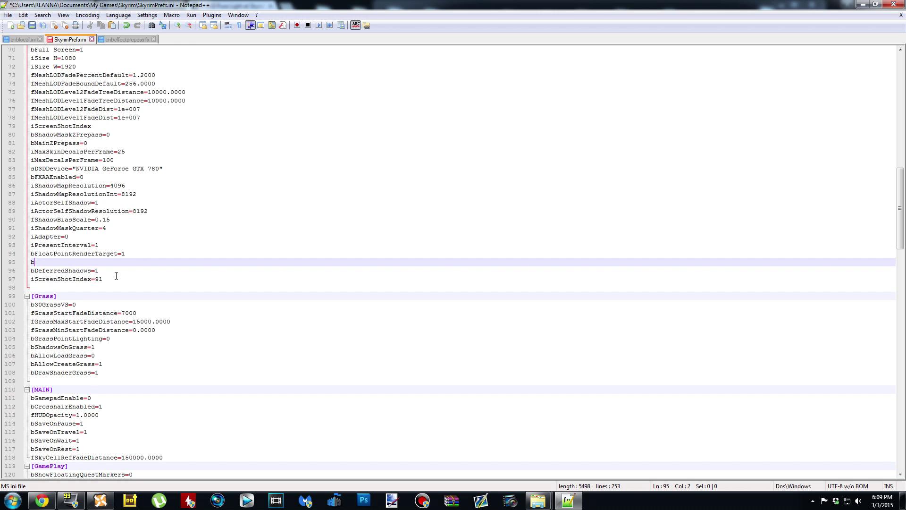
pyautogui.press('BackSpace')
pyautogui.press('BackSpace')
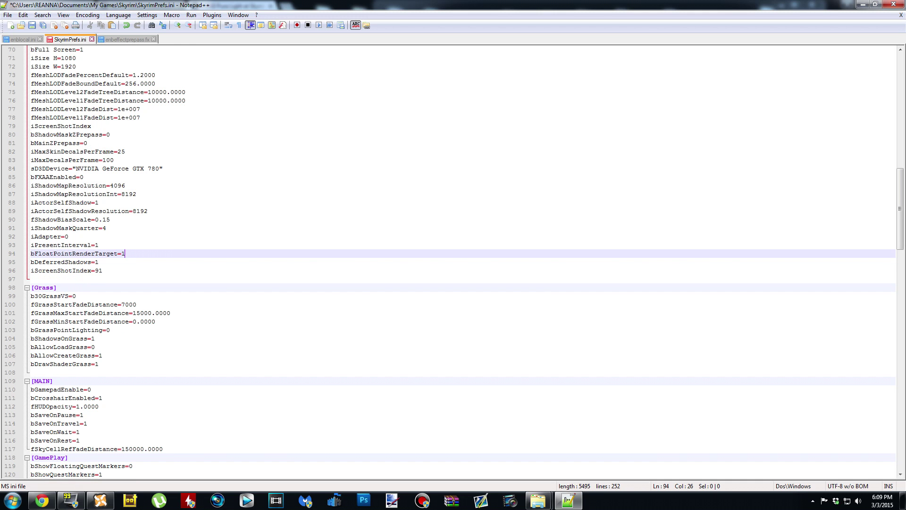
pyautogui.click(8, 15)
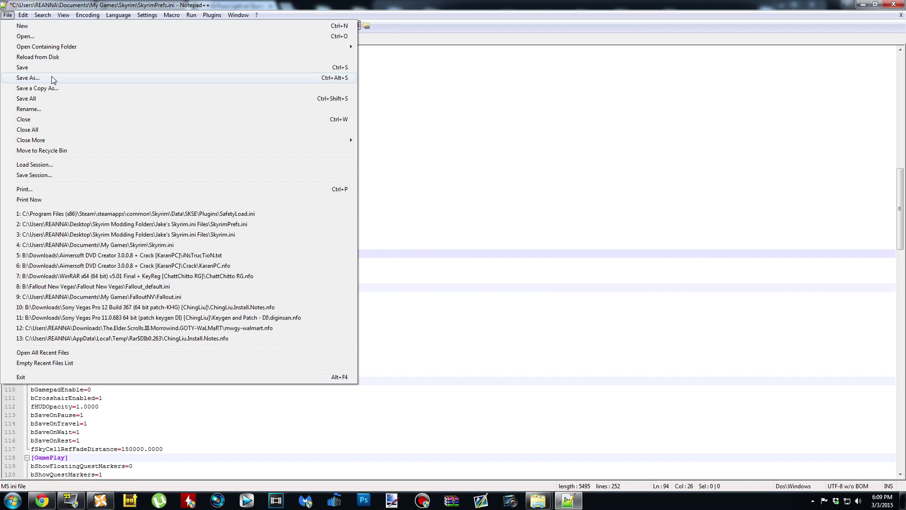
pyautogui.click(61, 69)
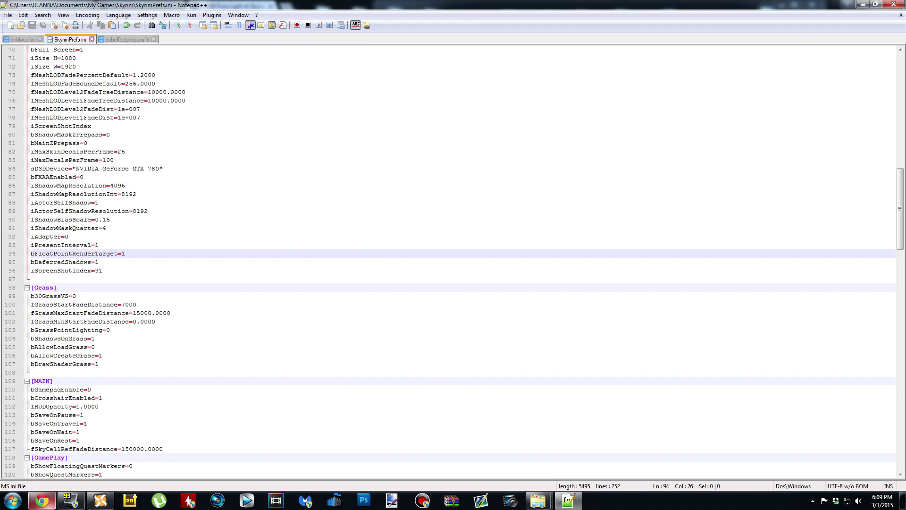
# Recheck the Nexus install instructions, then reopen Notepad++'s File menu
pyautogui.click(42, 501)
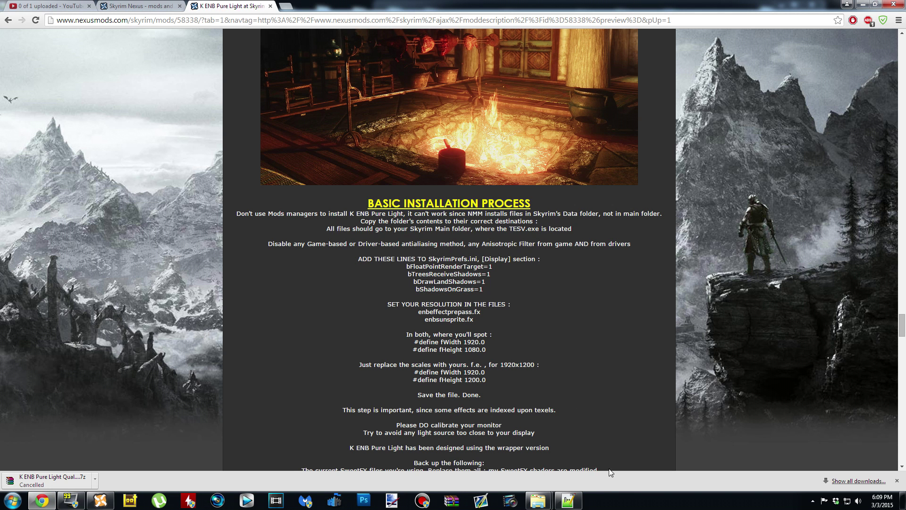
pyautogui.click(567, 501)
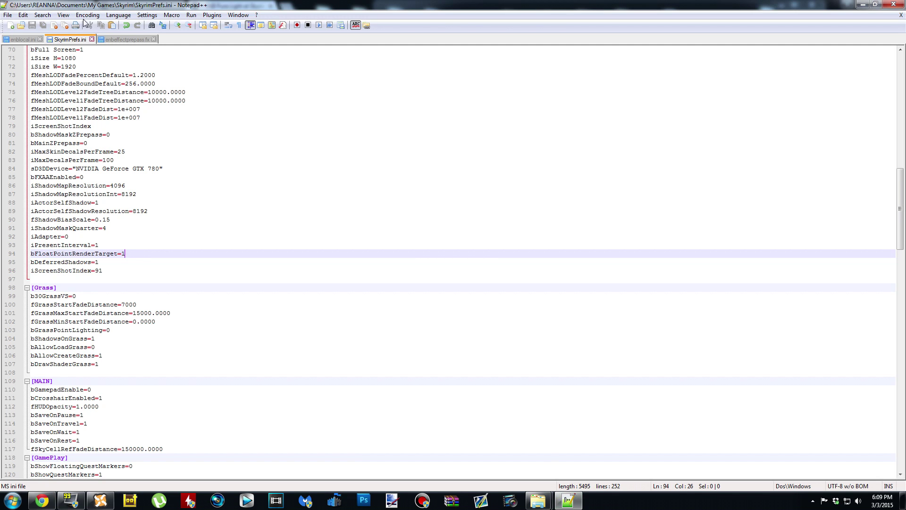
pyautogui.click(8, 15)
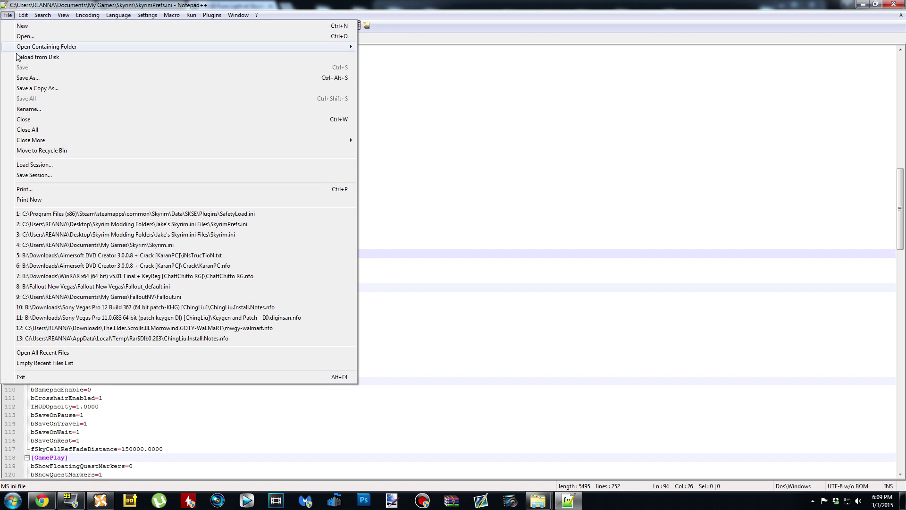